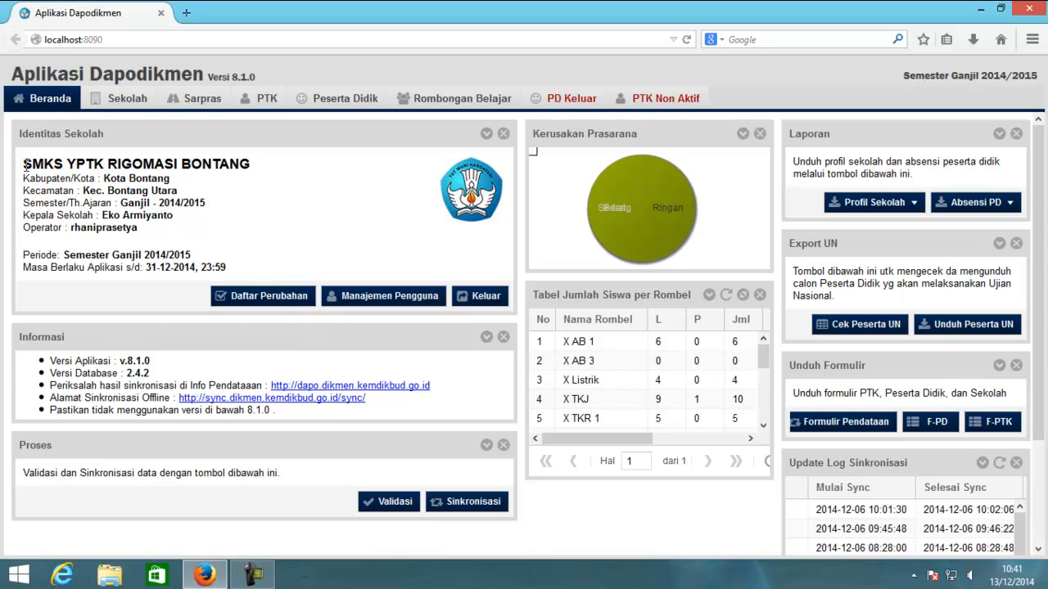
- Highlight the school name SMKS YPTK RIGOMASI BONTANG and the operator account line on the dashboard
{"action": "left_click_drag", "start_coordinate": [28, 165], "coordinate": [257, 167]}
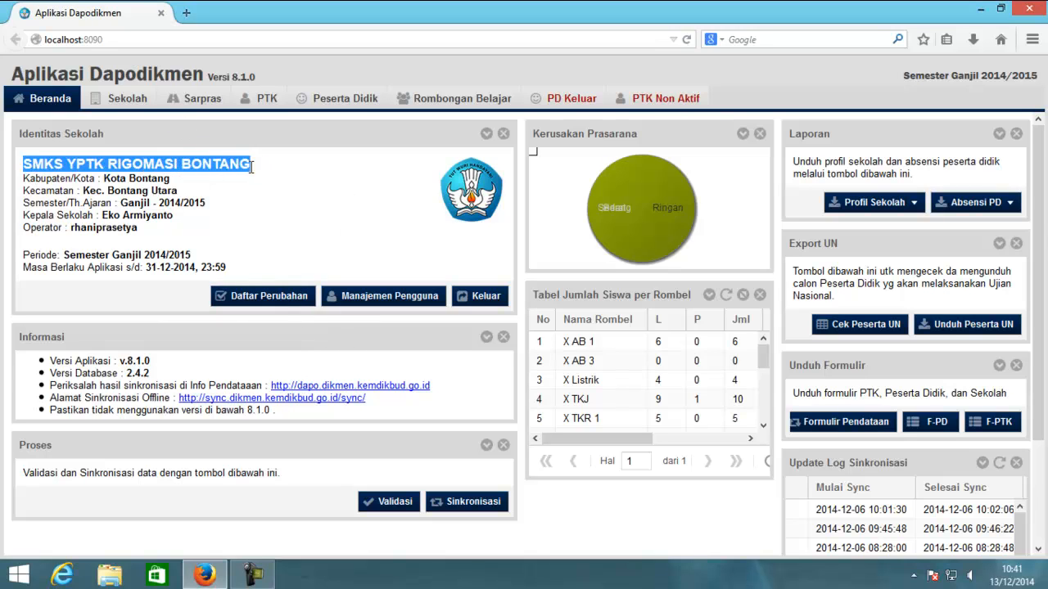
{"action": "left_click", "coordinate": [223, 185]}
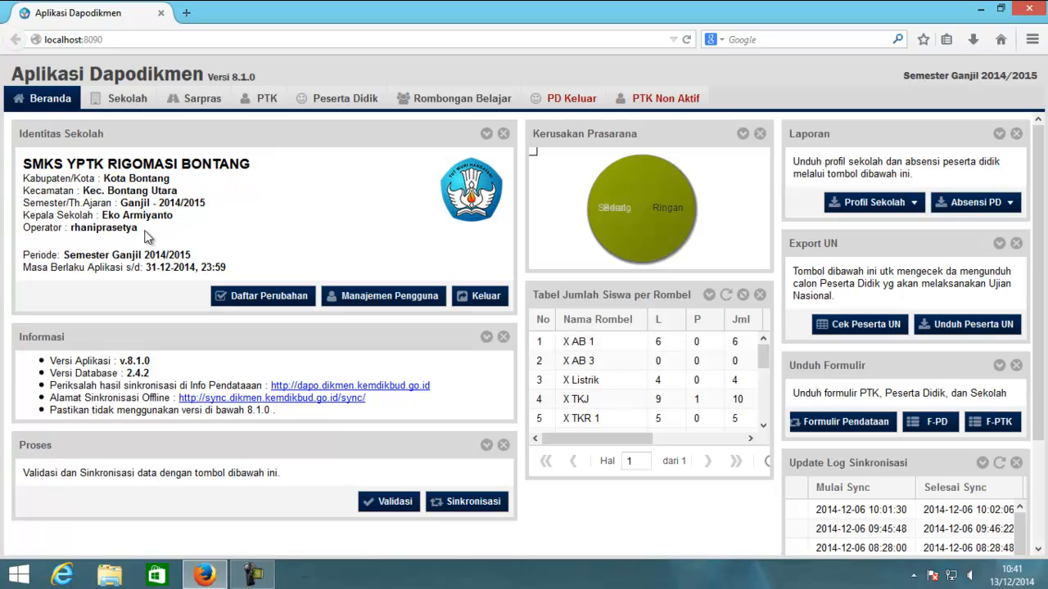
{"action": "left_click_drag", "start_coordinate": [146, 236], "coordinate": [60, 235]}
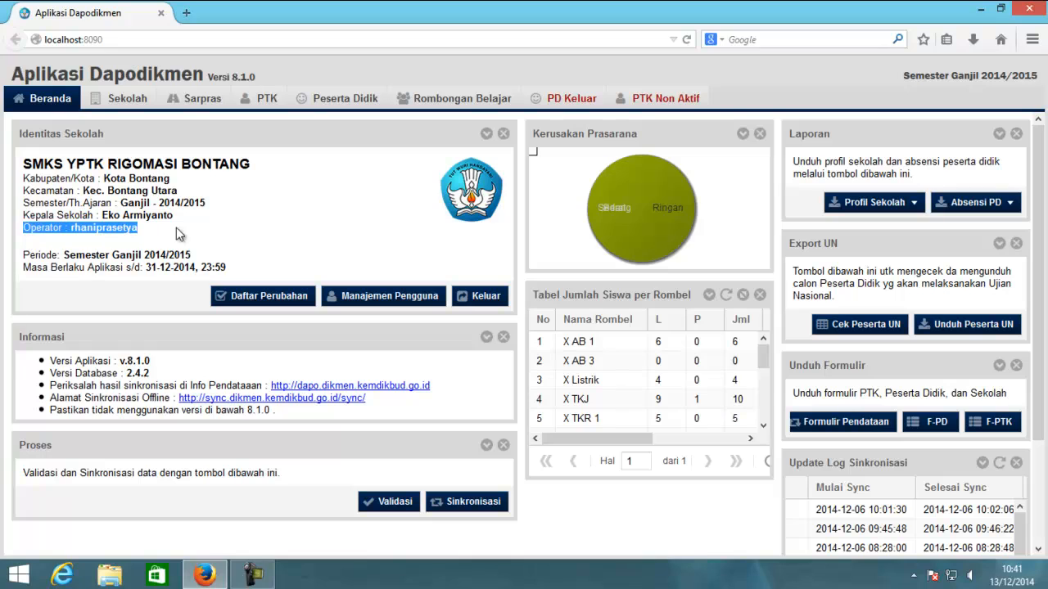
{"action": "left_click", "coordinate": [213, 230]}
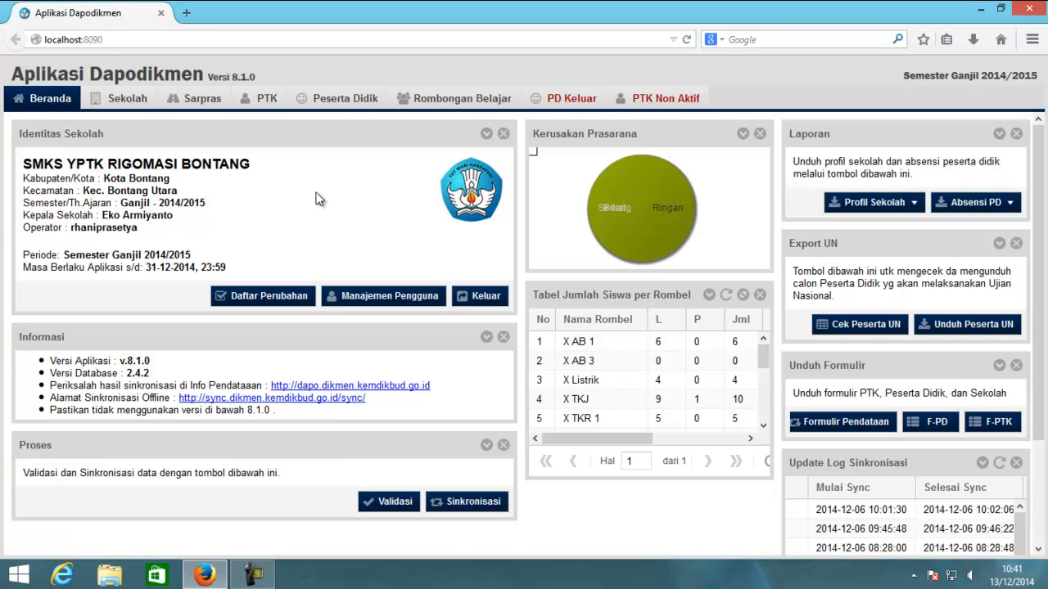
- Show all 190 students on one page with Tampilkan Semua, then open Rombongan Belajar
{"action": "left_click", "coordinate": [339, 100]}
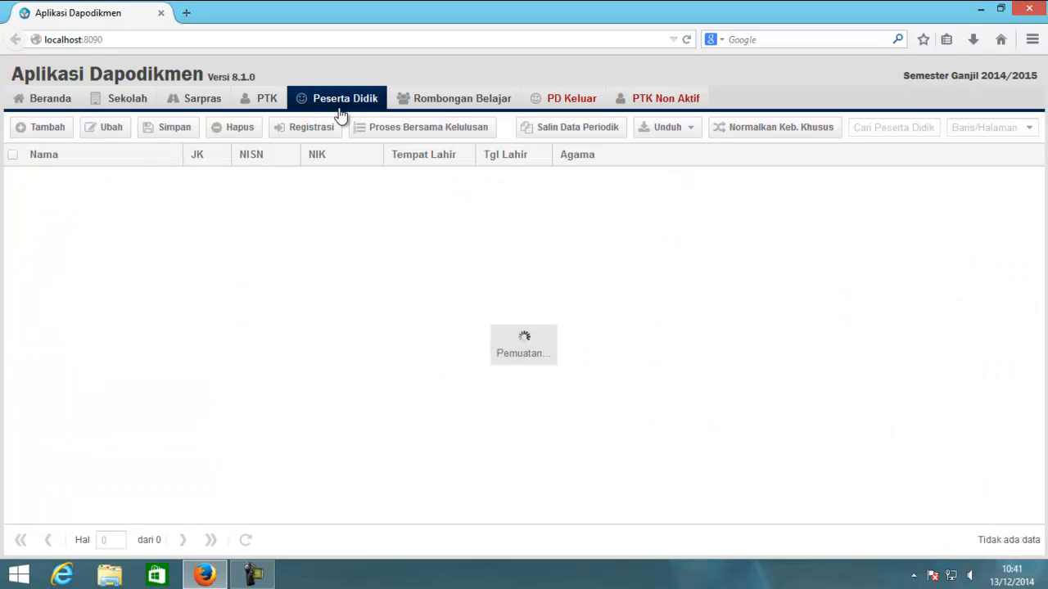
{"action": "left_click", "coordinate": [1028, 129]}
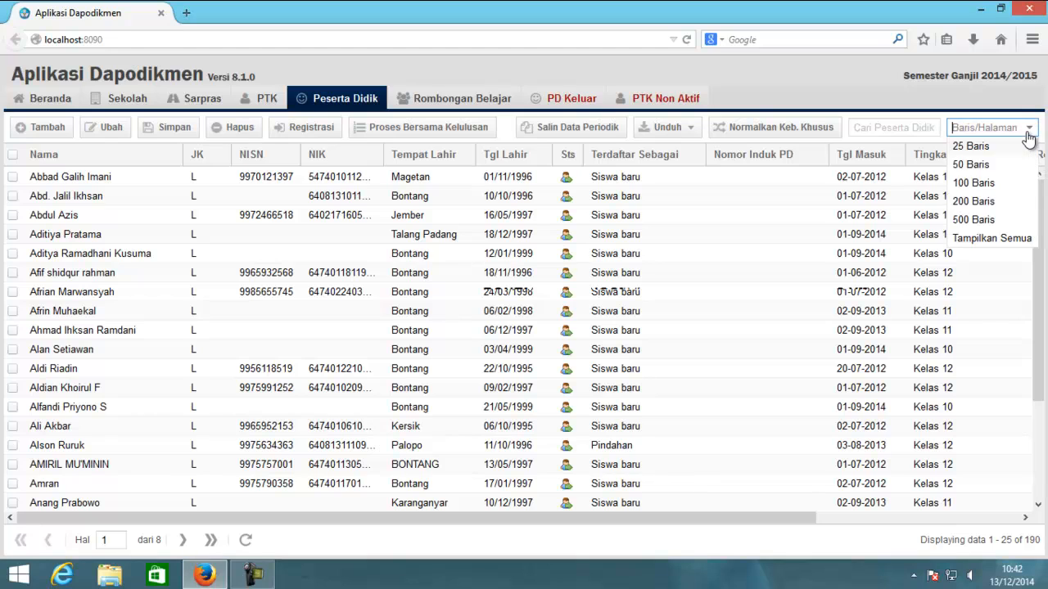
{"action": "left_click", "coordinate": [995, 238]}
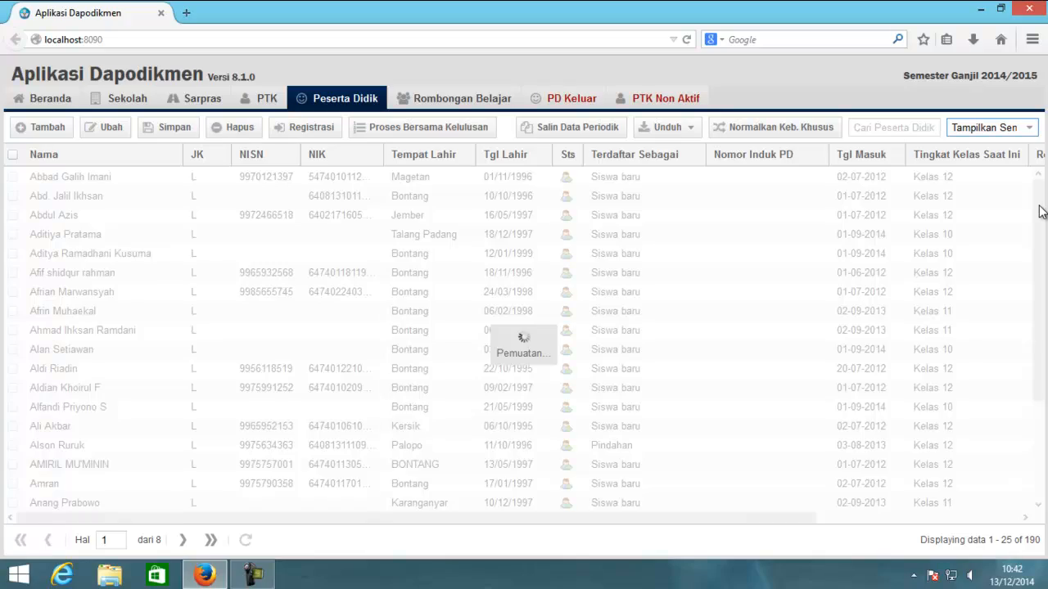
{"action": "mouse_move", "coordinate": [1043, 194]}
{"action": "left_mouse_down"}
{"action": "mouse_move", "coordinate": [1020, 396]}
{"action": "mouse_move", "coordinate": [1033, 484]}
{"action": "mouse_move", "coordinate": [1036, 176]}
{"action": "left_mouse_up"}
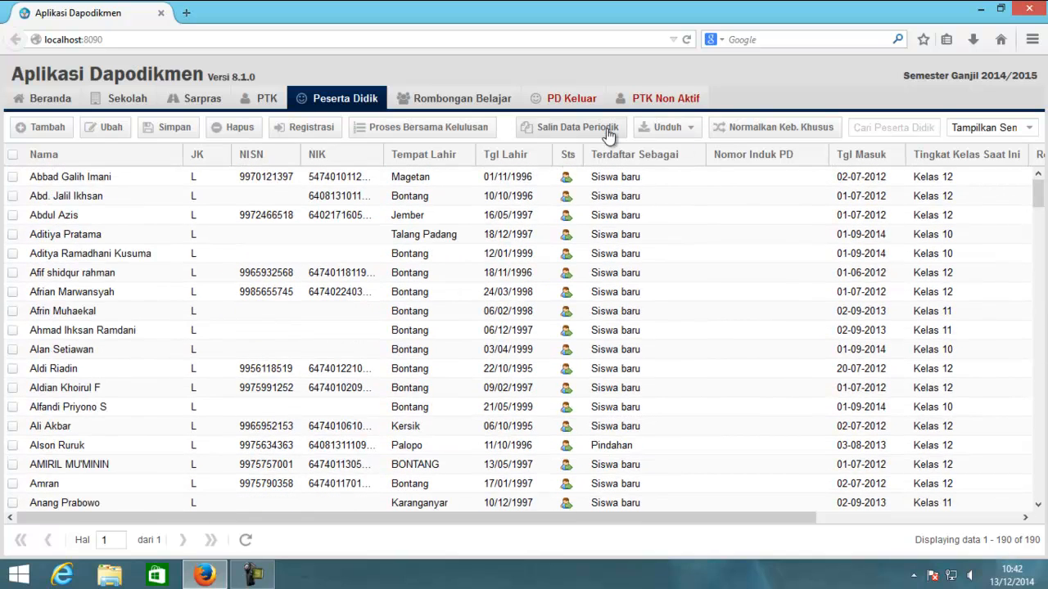
{"action": "left_click", "coordinate": [473, 107]}
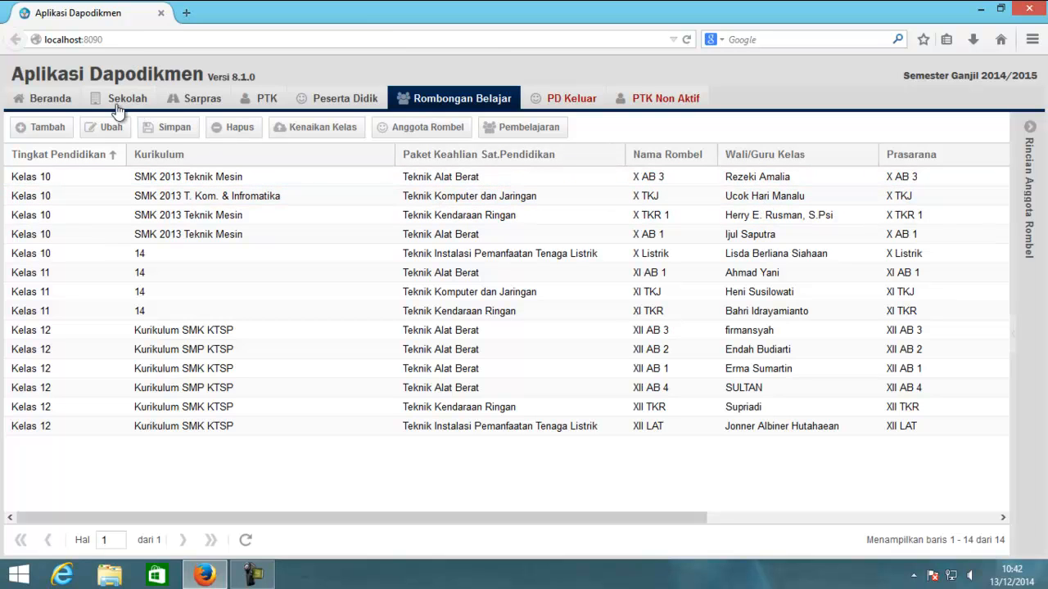
- Go back to the Beranda dashboard showing school identity, per-group counts and the sync log
{"action": "left_click", "coordinate": [54, 107]}
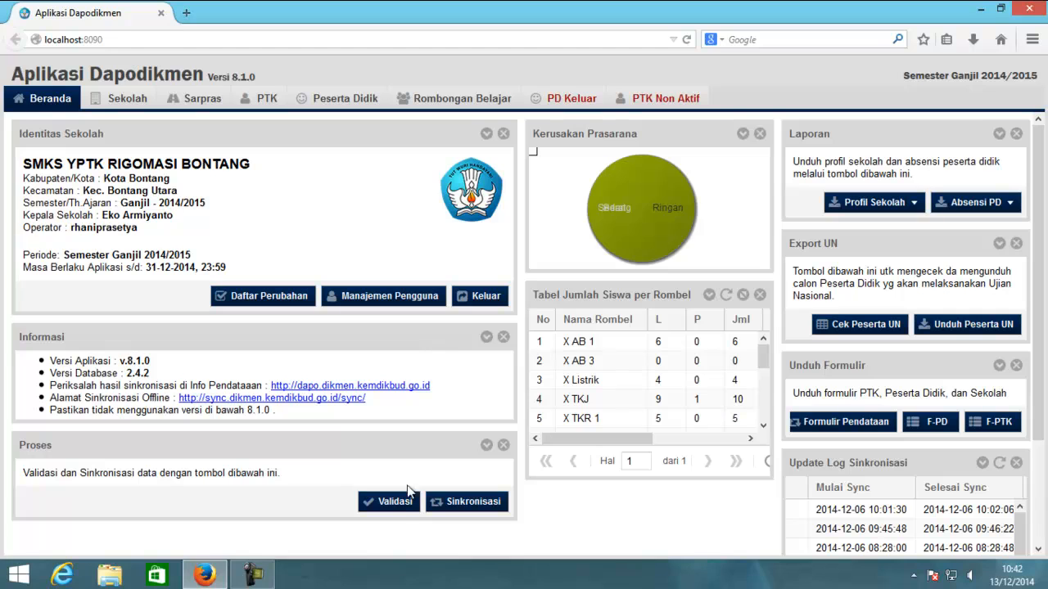
{"action": "left_click", "coordinate": [390, 506]}
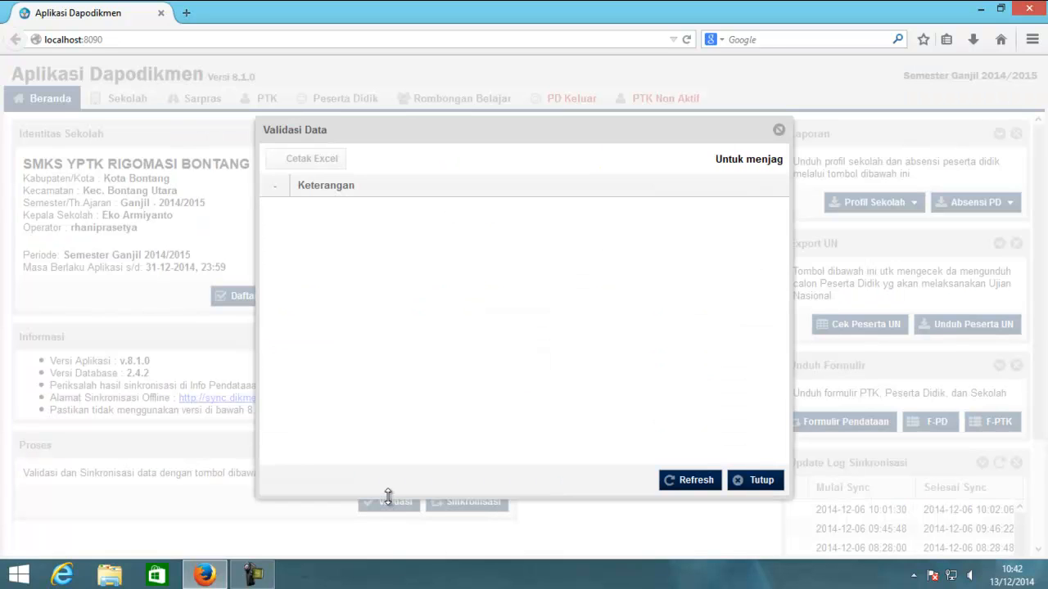
{"action": "left_click", "coordinate": [692, 482]}
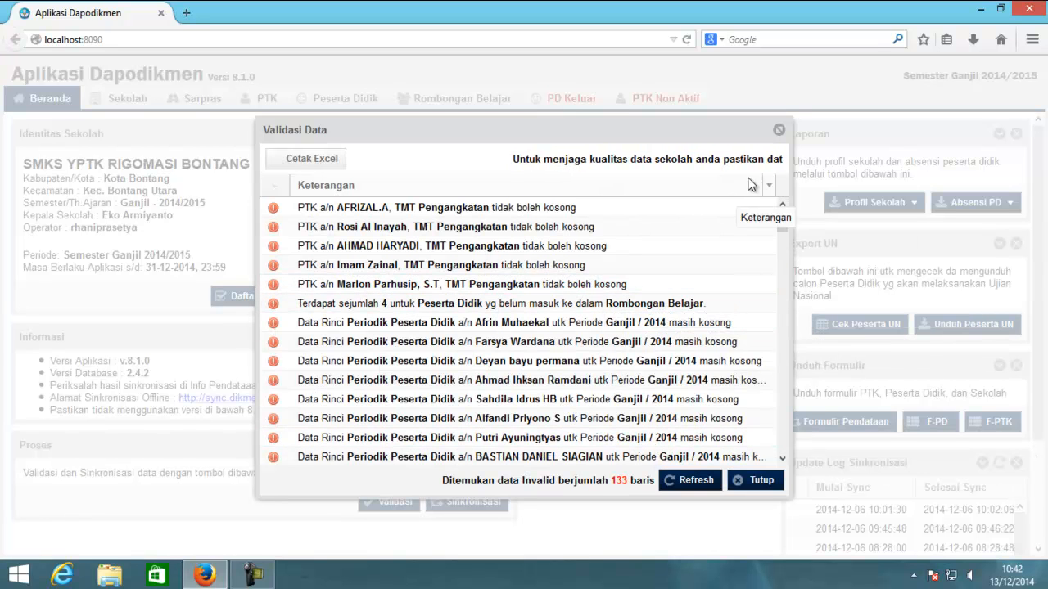
{"action": "left_click", "coordinate": [778, 131]}
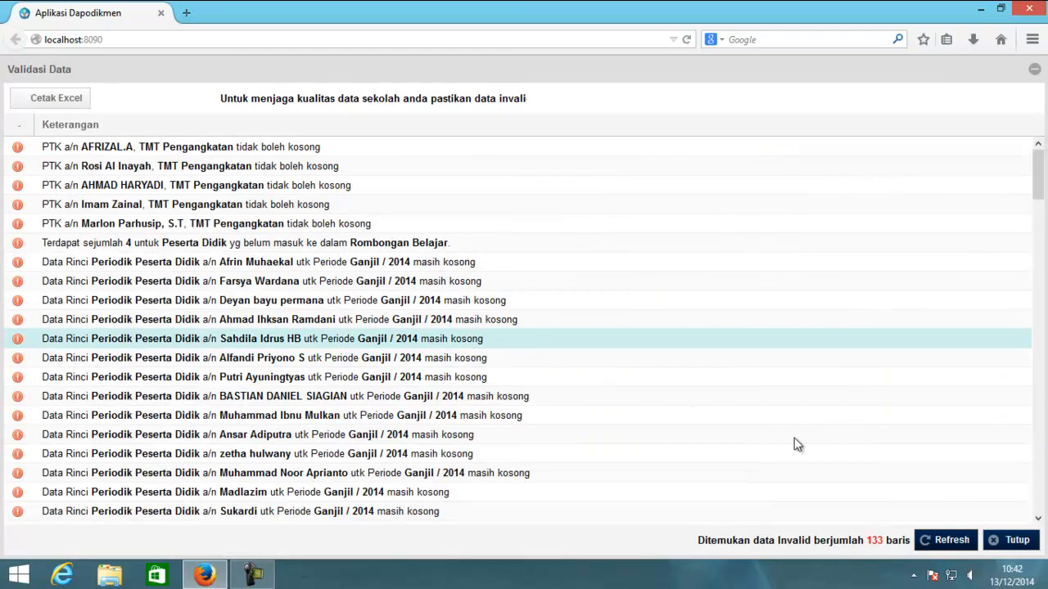
{"action": "left_click", "coordinate": [945, 541]}
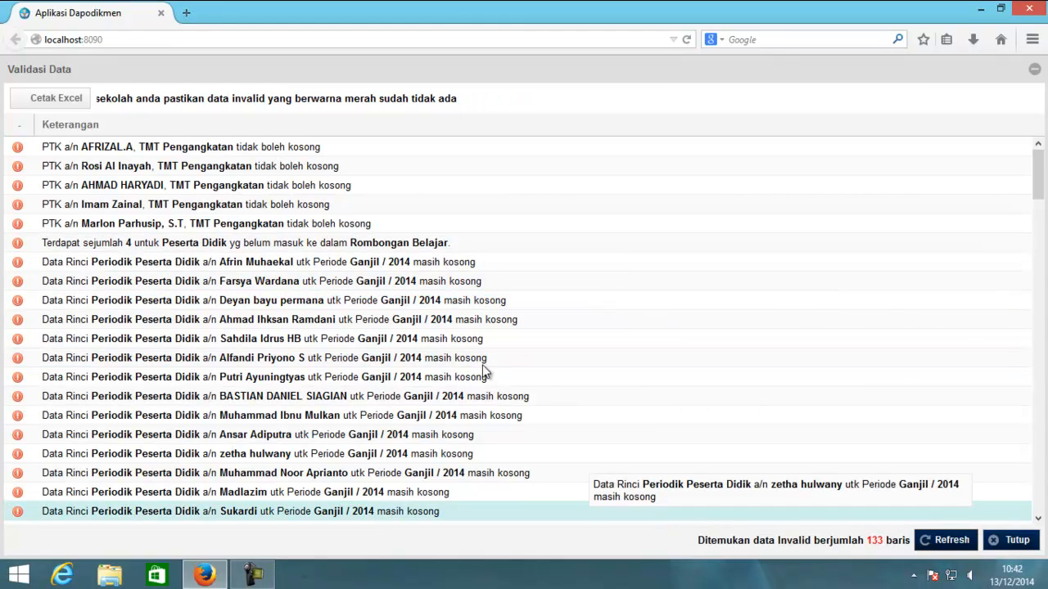
{"action": "left_click_drag", "start_coordinate": [1038, 170], "coordinate": [1041, 489]}
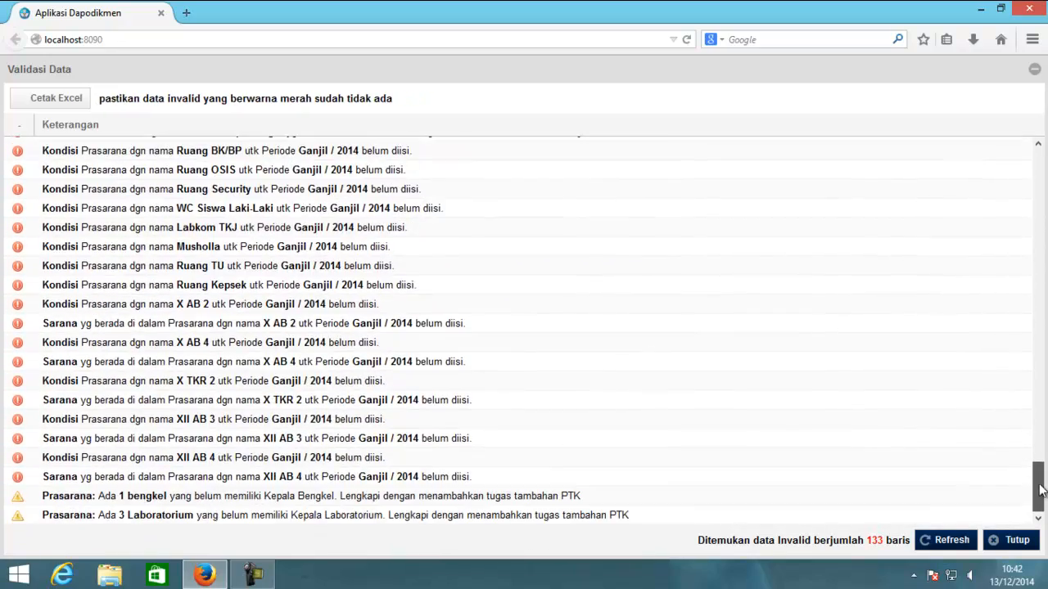
{"action": "left_click_drag", "start_coordinate": [1045, 442], "coordinate": [1036, 160]}
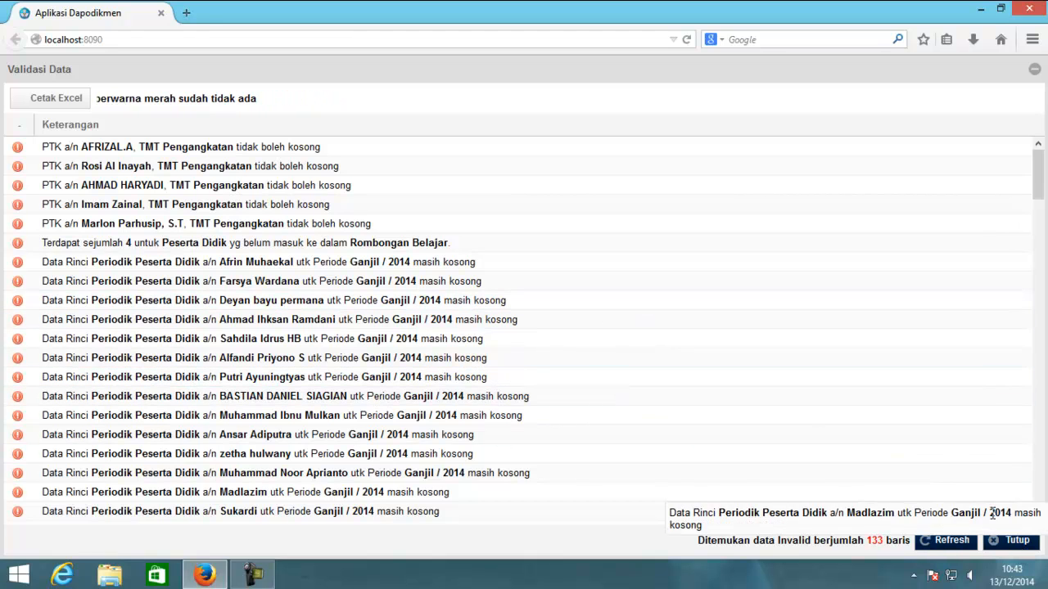
{"action": "left_click", "coordinate": [1013, 541]}
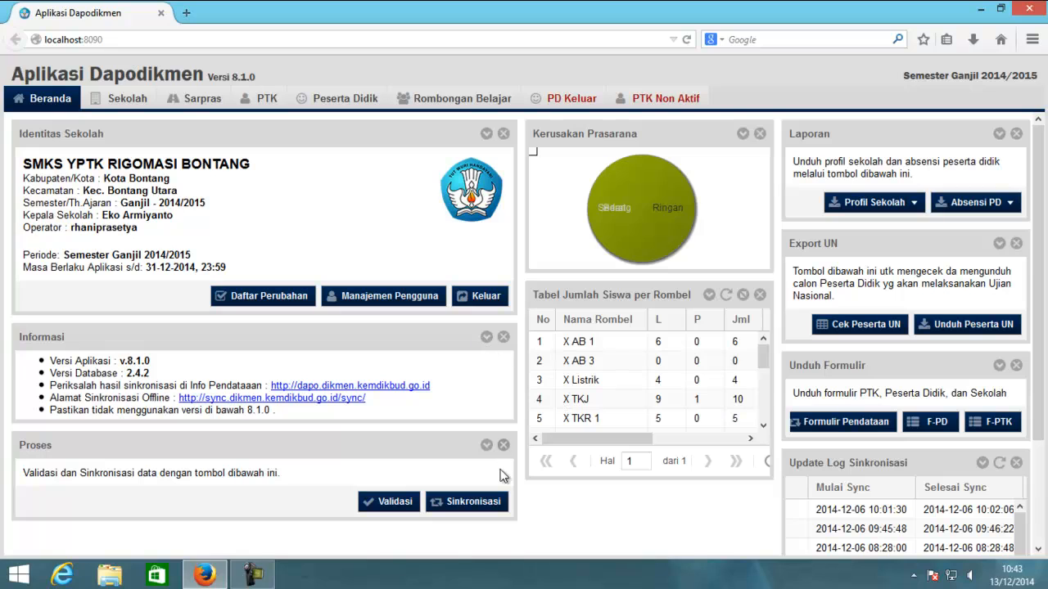
- Run Sinkronisasi so the school data syncs in 50 seconds, dated 13 Desember 2014
{"action": "left_click", "coordinate": [486, 503]}
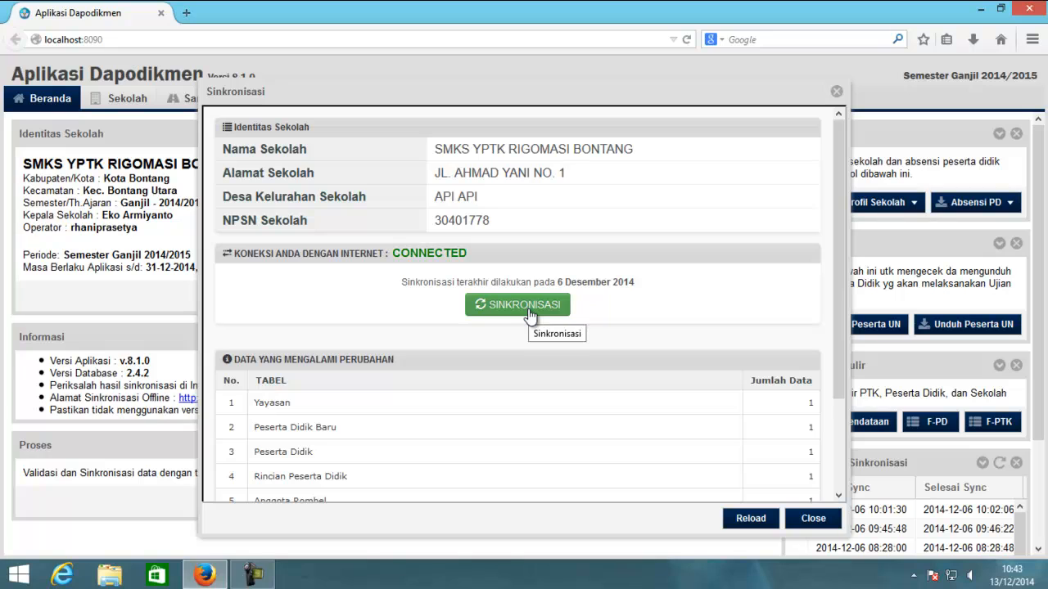
{"action": "left_click_drag", "start_coordinate": [402, 281], "coordinate": [641, 291]}
{"action": "left_click", "coordinate": [647, 284]}
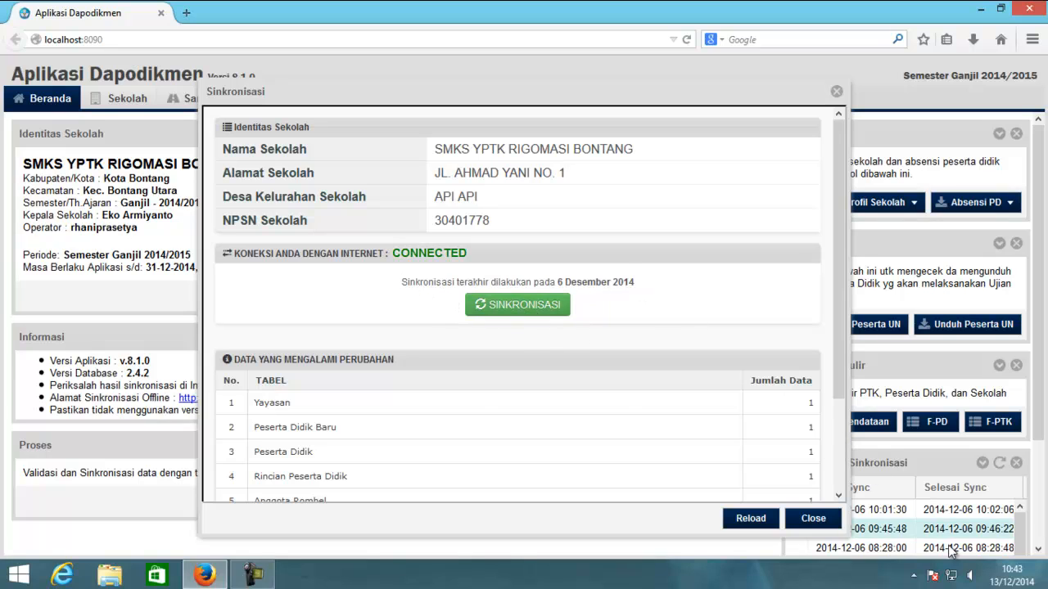
{"action": "left_click", "coordinate": [1007, 578]}
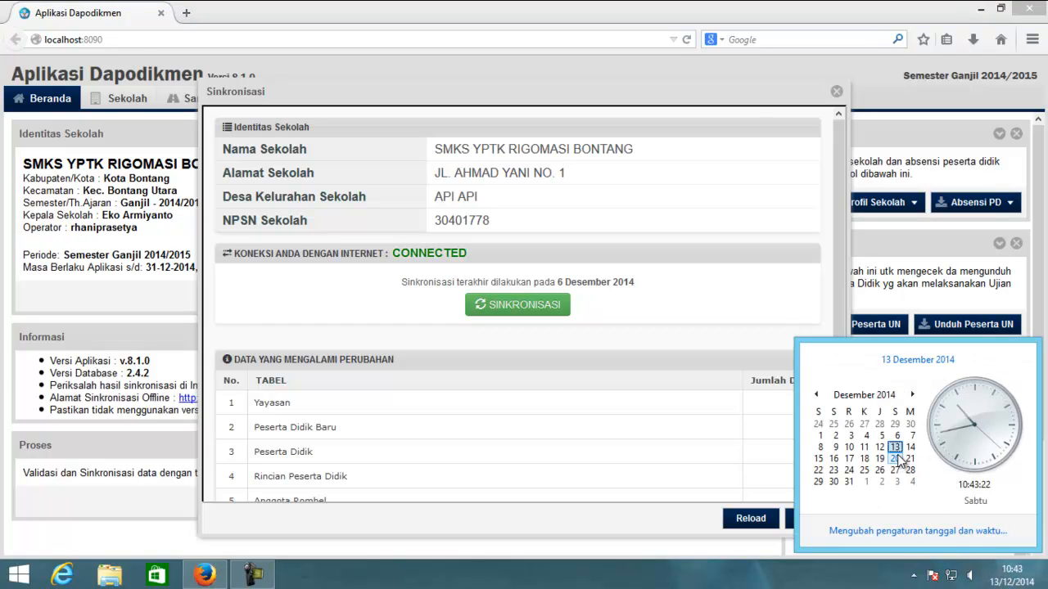
{"action": "left_click", "coordinate": [551, 306]}
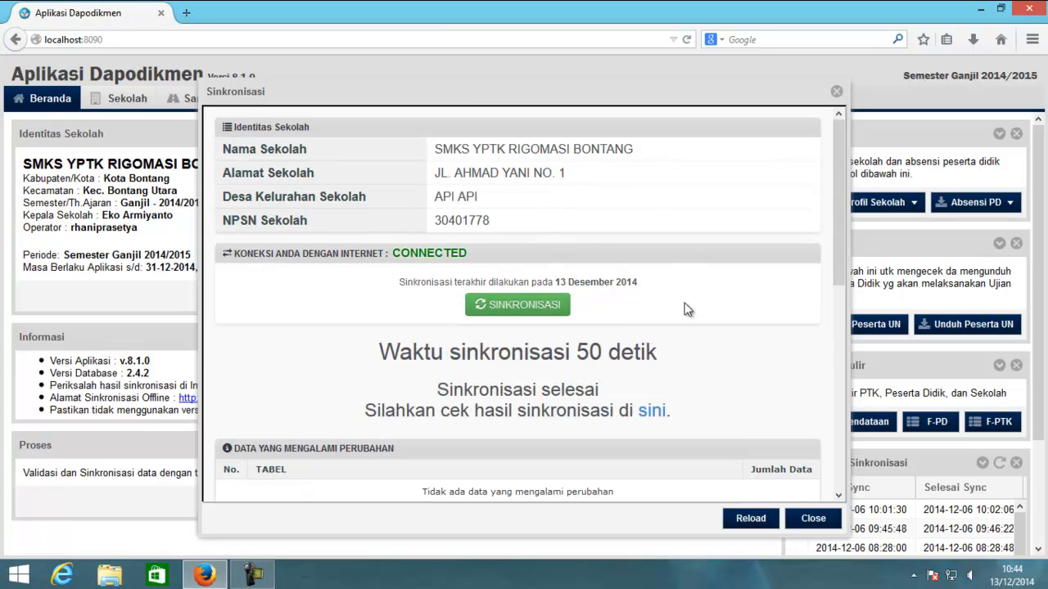
{"action": "left_click_drag", "start_coordinate": [390, 353], "coordinate": [663, 357]}
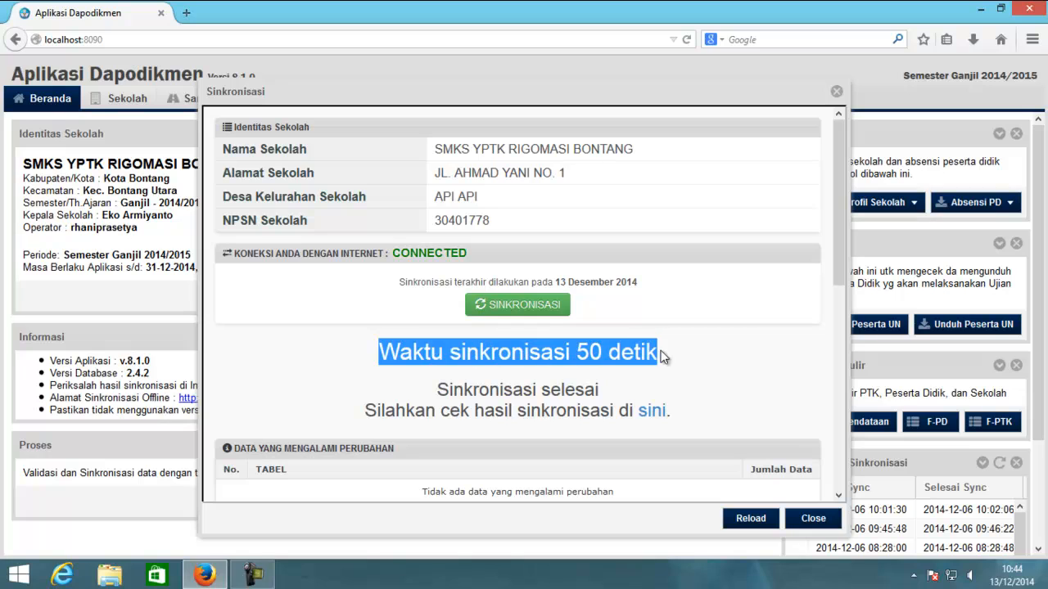
{"action": "left_click", "coordinate": [663, 362]}
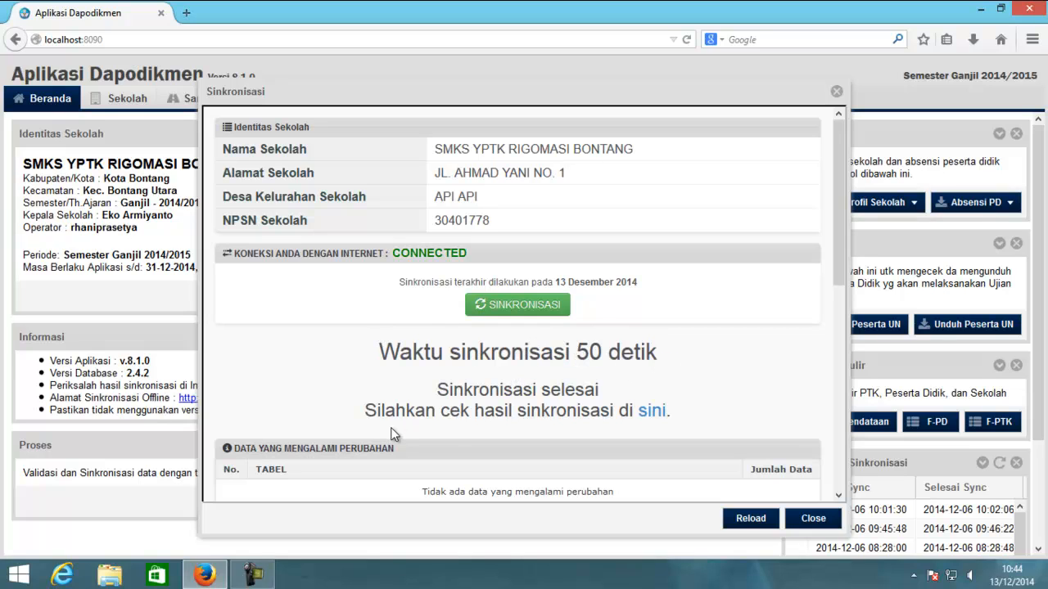
- Close the synchronisation window and switch to the Firefox portal at dapo.dikmen.kemdikbud.go.id
{"action": "left_click", "coordinate": [806, 519]}
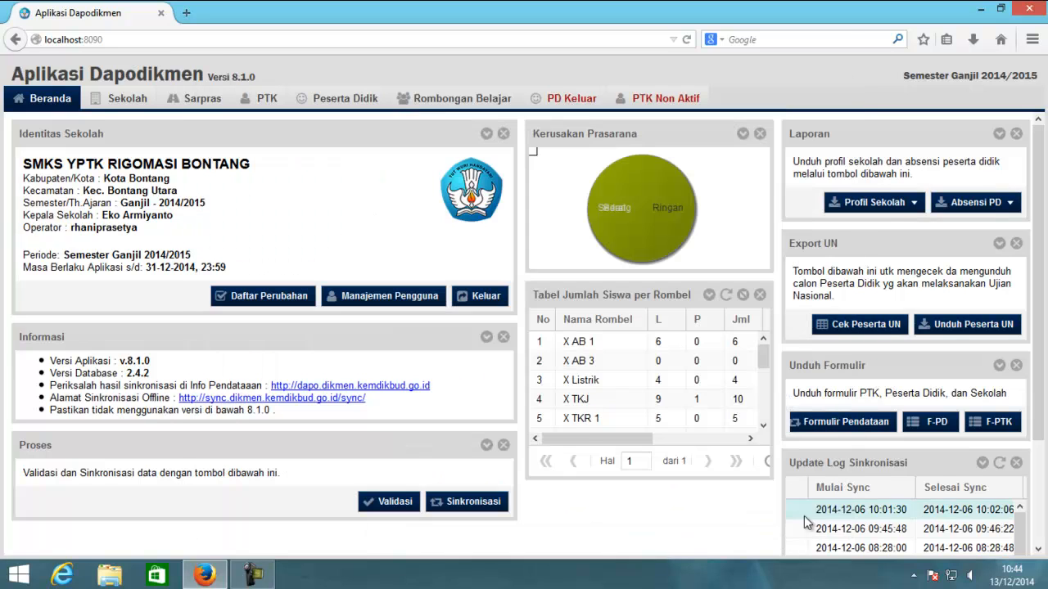
{"action": "left_click", "coordinate": [122, 39]}
{"action": "left_click", "coordinate": [111, 41]}
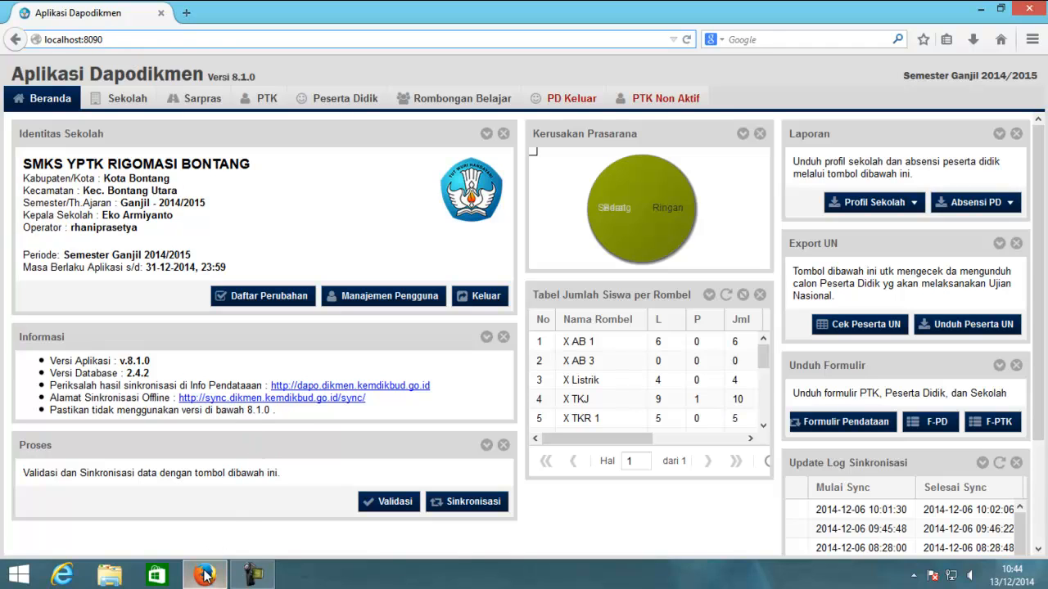
{"action": "mouse_move", "coordinate": [205, 577]}
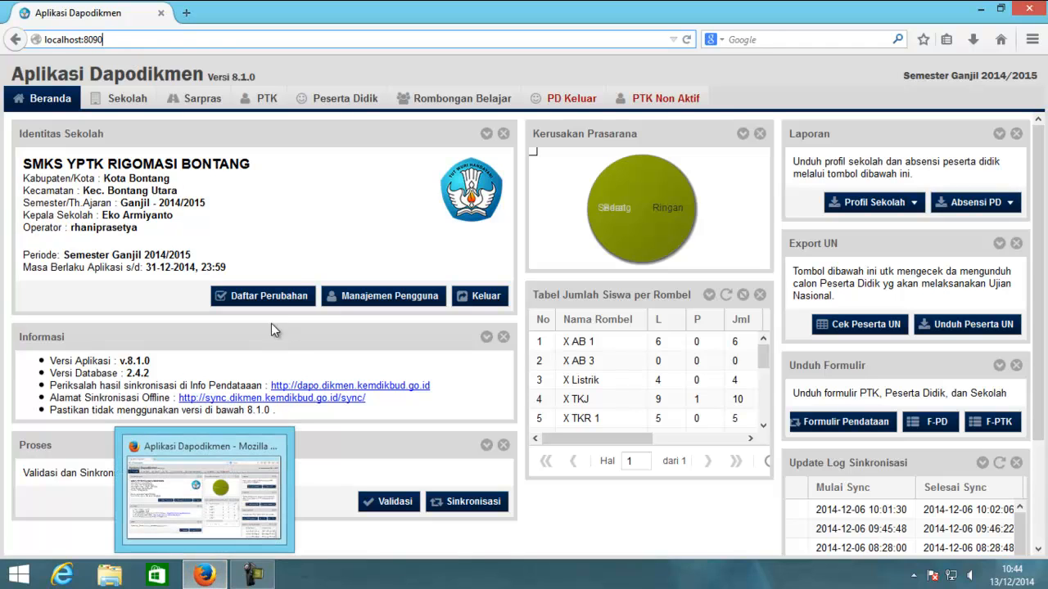
{"action": "left_click", "coordinate": [352, 583]}
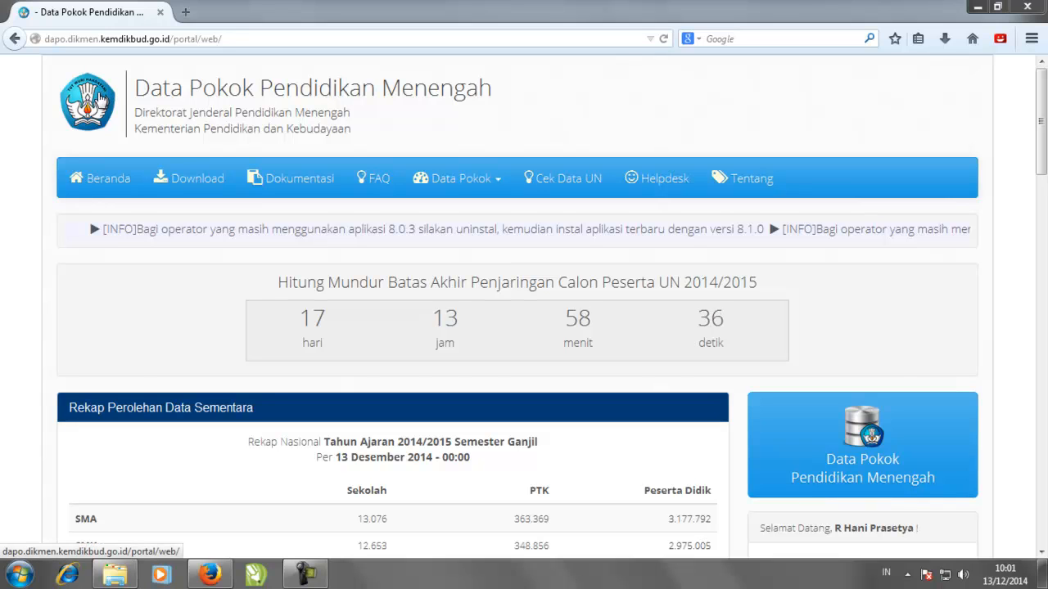
{"action": "left_click", "coordinate": [99, 98]}
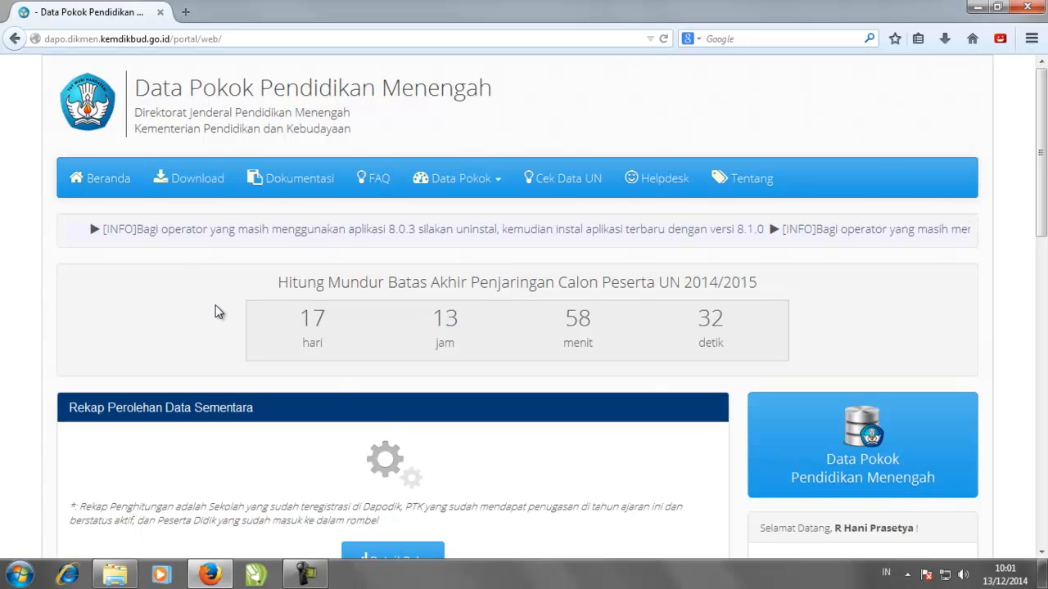
{"action": "scroll", "coordinate": [216, 311], "scroll_direction": "down", "scroll_amount": 5}
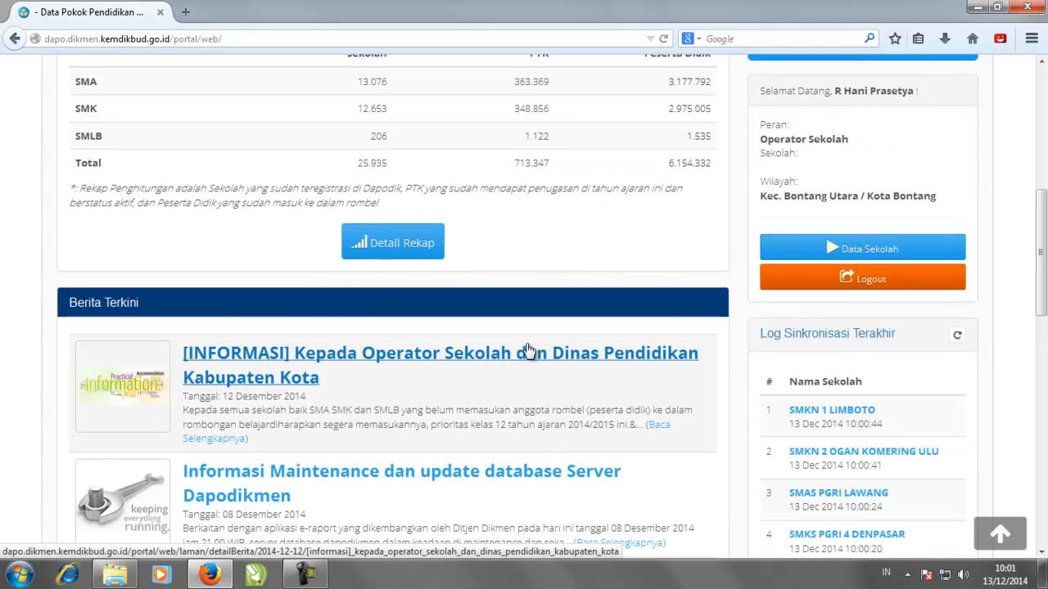
{"action": "scroll", "coordinate": [527, 350], "scroll_direction": "down", "scroll_amount": 4}
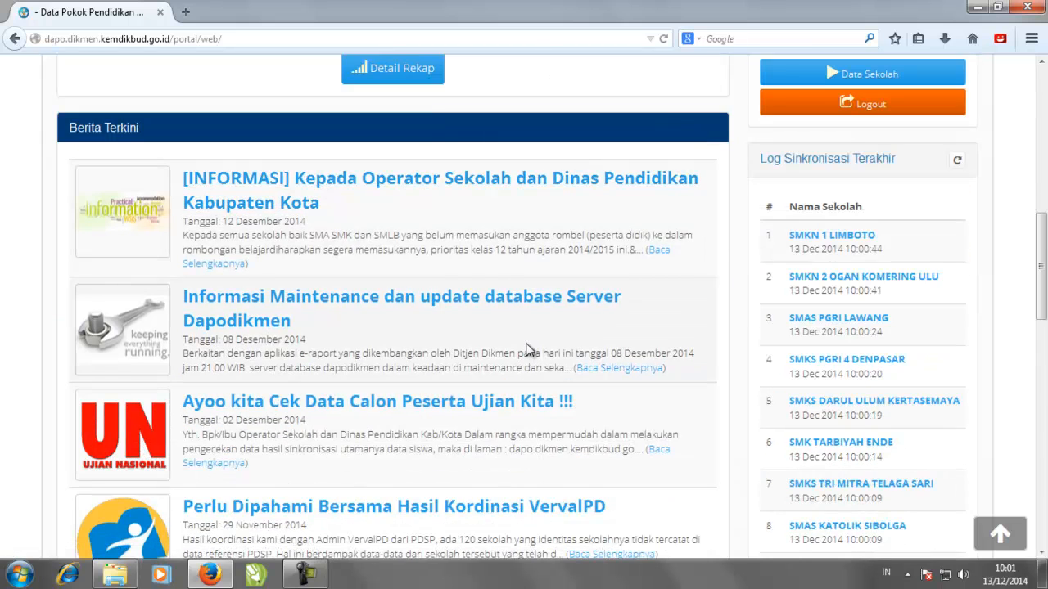
{"action": "scroll", "coordinate": [528, 350], "scroll_direction": "up", "scroll_amount": 5}
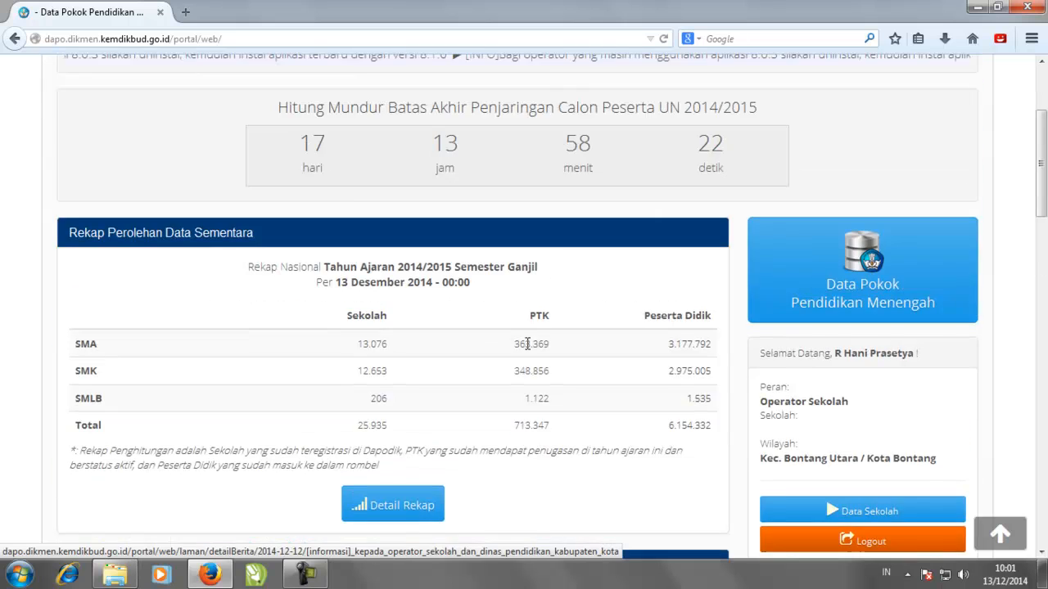
{"action": "scroll", "coordinate": [528, 348], "scroll_direction": "up", "scroll_amount": 2}
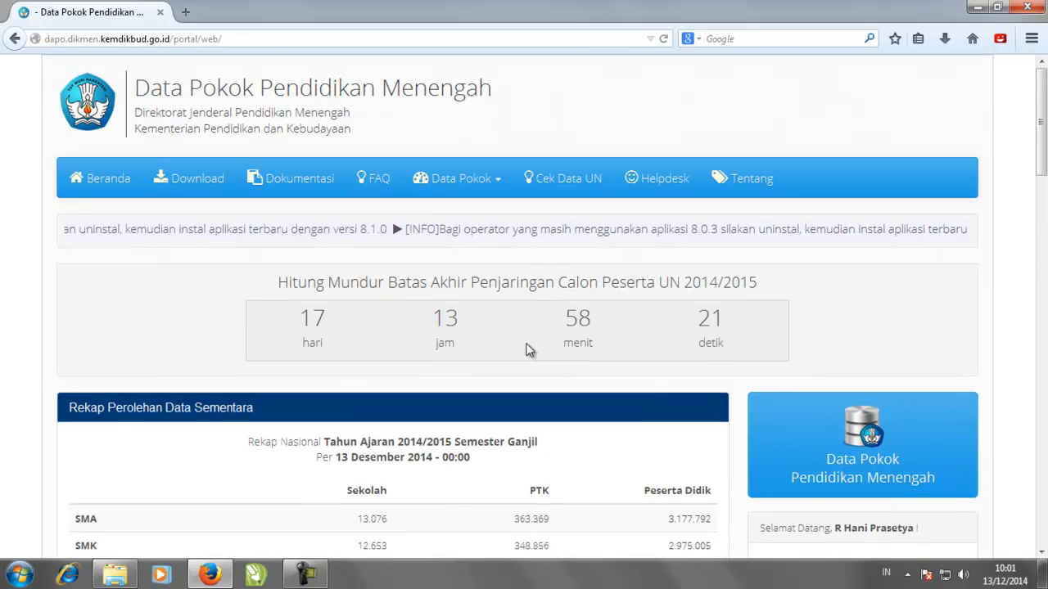
- Open the portal's Download page and scroll to the Dapodikmen 8.1.0 installer panel
{"action": "left_click", "coordinate": [204, 186]}
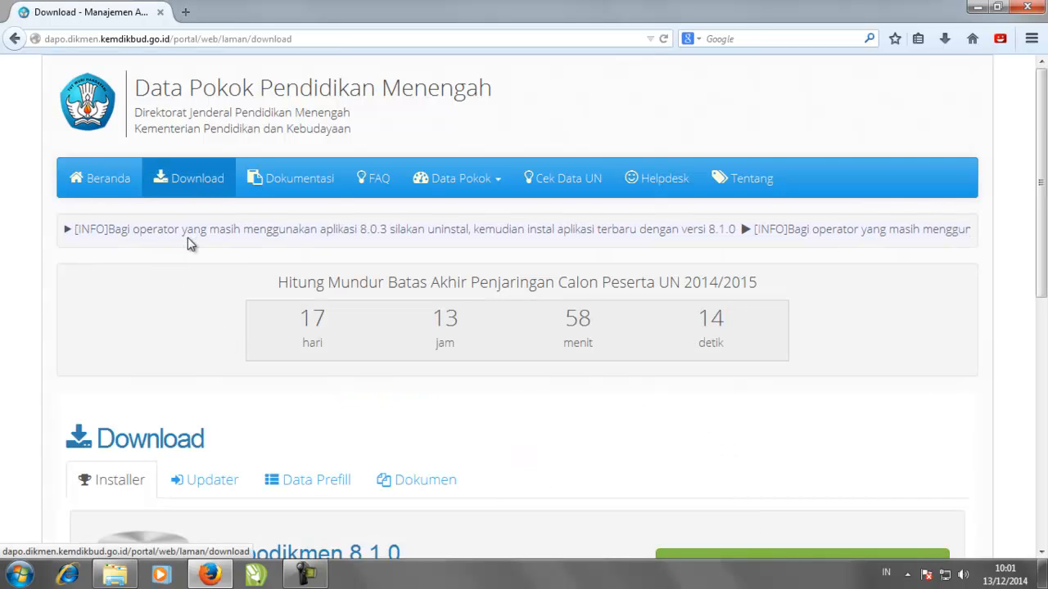
{"action": "scroll", "coordinate": [187, 258], "scroll_direction": "down", "scroll_amount": 4}
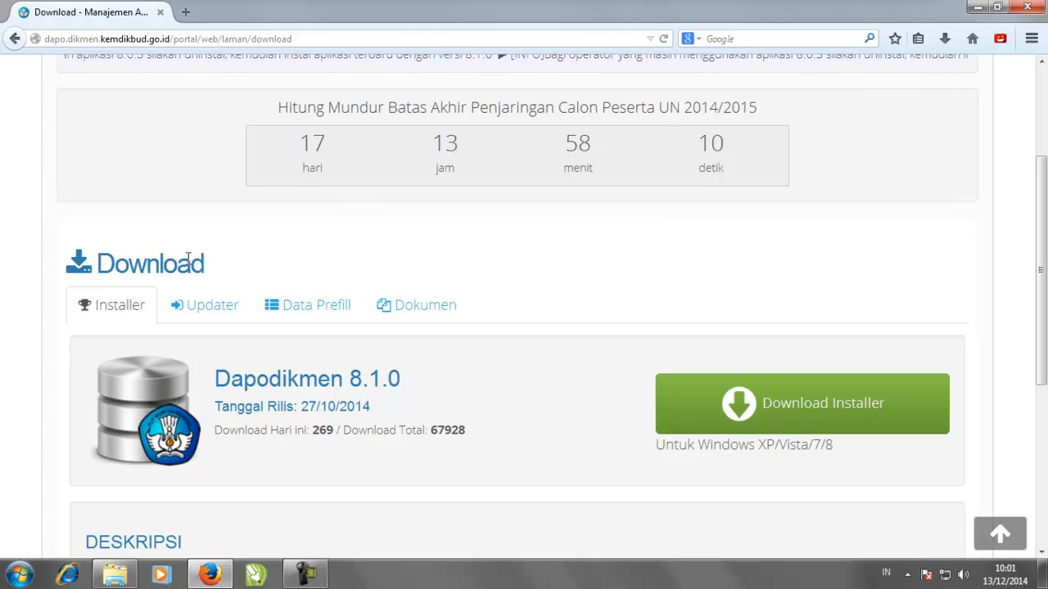
{"action": "scroll", "coordinate": [281, 268], "scroll_direction": "down", "scroll_amount": 2}
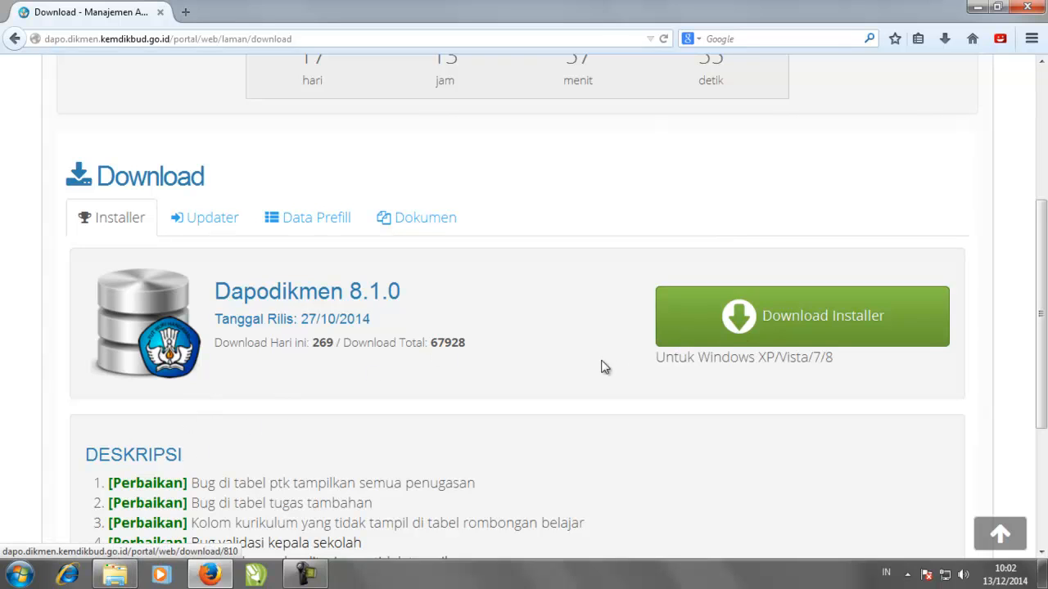
{"action": "left_click", "coordinate": [114, 575]}
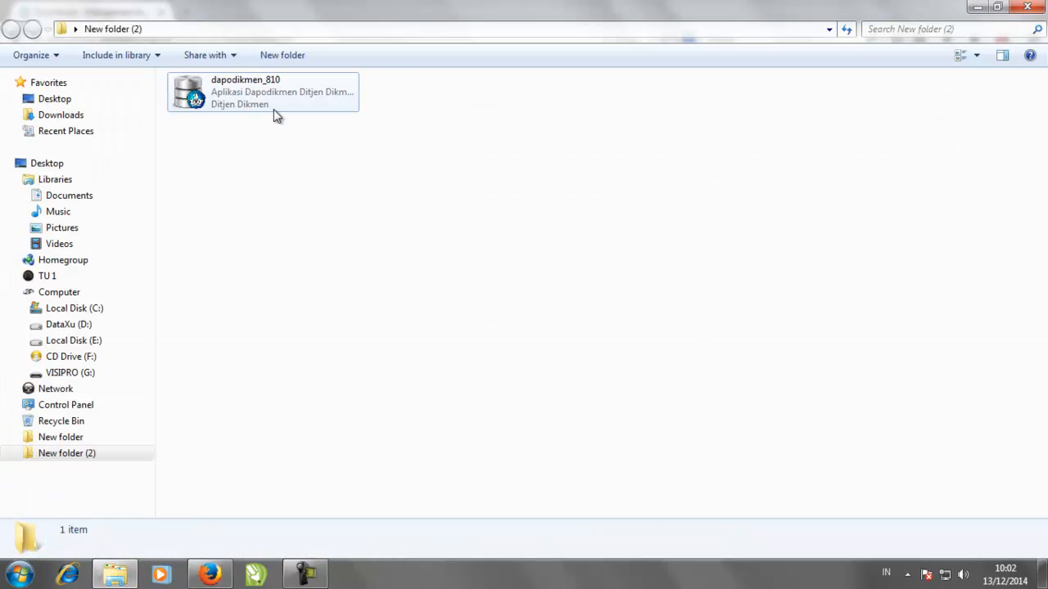
{"action": "left_click", "coordinate": [262, 99]}
{"action": "right_click", "coordinate": [338, 156]}
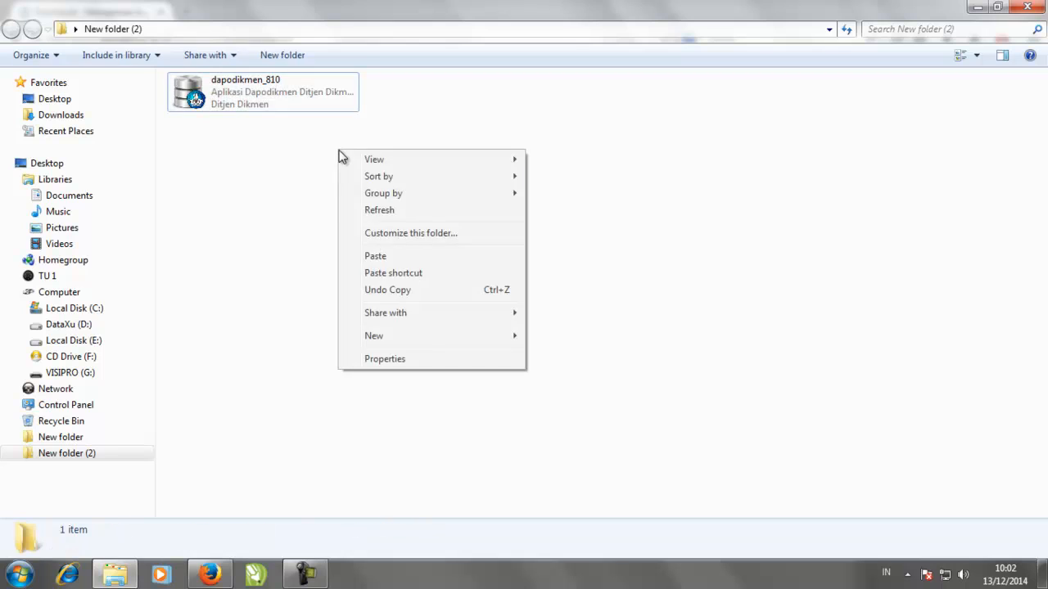
{"action": "left_click", "coordinate": [374, 210]}
{"action": "left_click", "coordinate": [262, 92]}
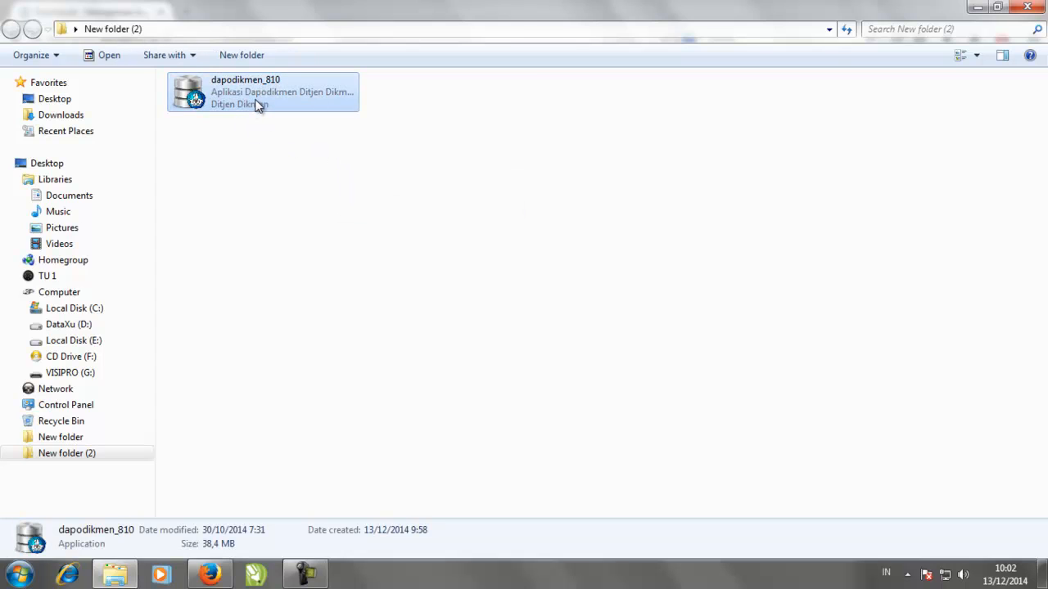
{"action": "left_click", "coordinate": [215, 577]}
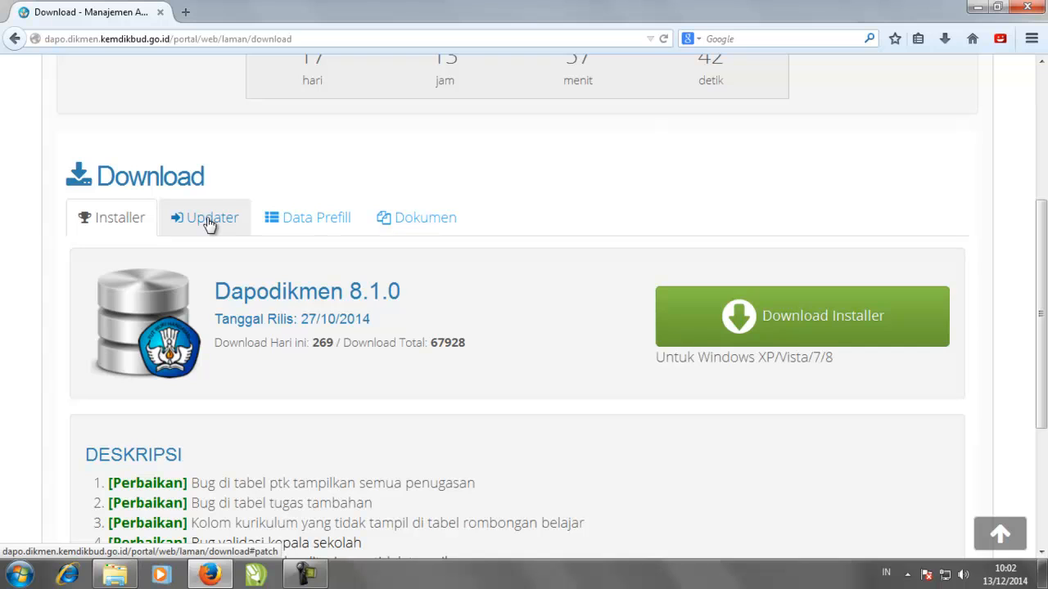
- Show the Data Prefill section and open the sync.dikmen.kemdikbud.go.id/prefill/ link in a new tab
{"action": "left_click", "coordinate": [326, 225]}
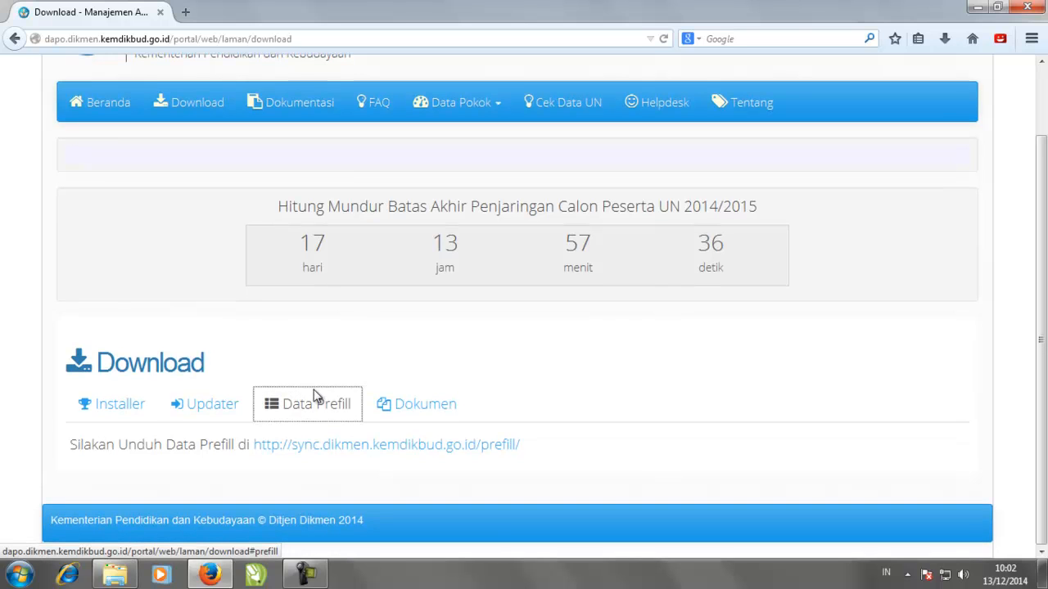
{"action": "left_click", "coordinate": [369, 444]}
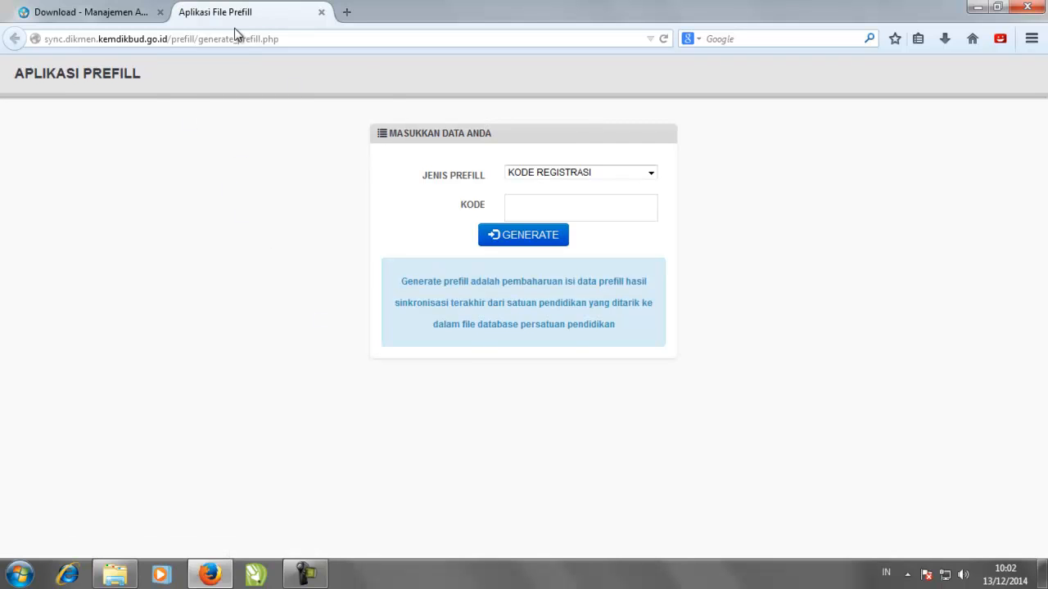
- Generate the prefill with Jenis Prefill set to NPSN and the school's NPSN as KODE
{"action": "left_click", "coordinate": [130, 13]}
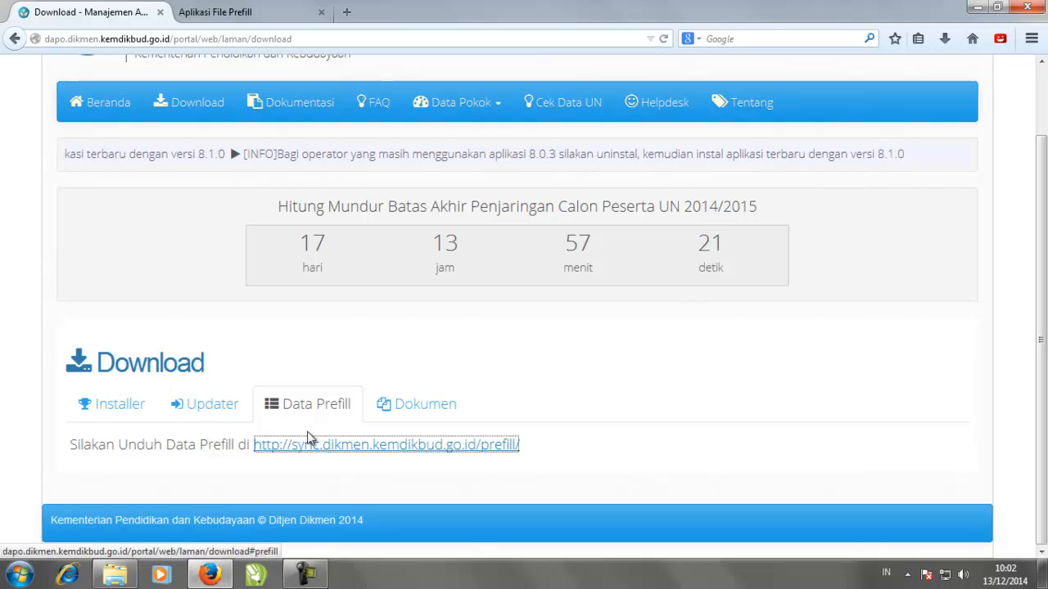
{"action": "left_click", "coordinate": [239, 13]}
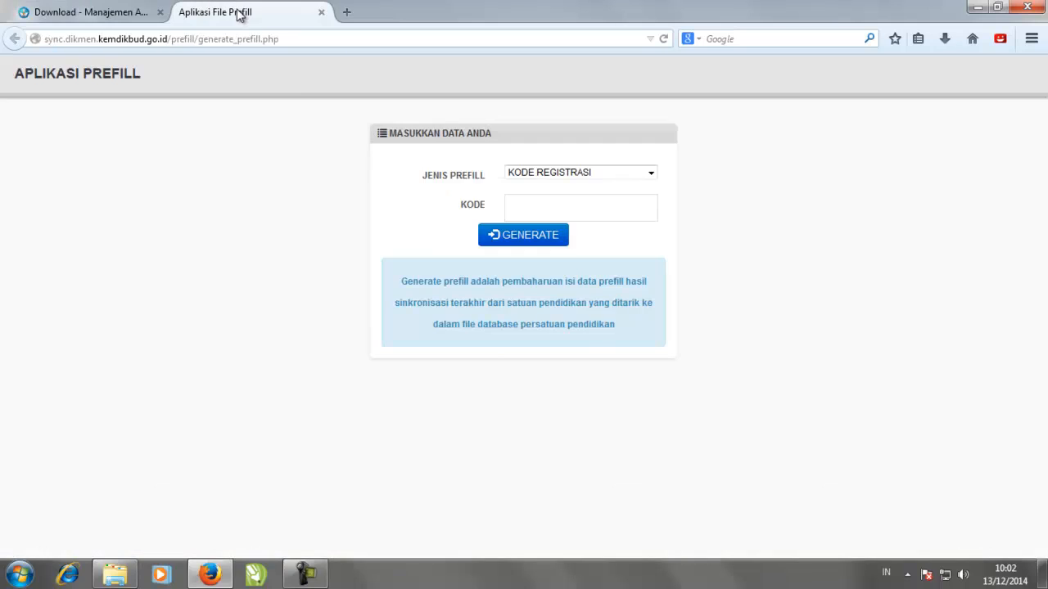
{"action": "left_click", "coordinate": [652, 173]}
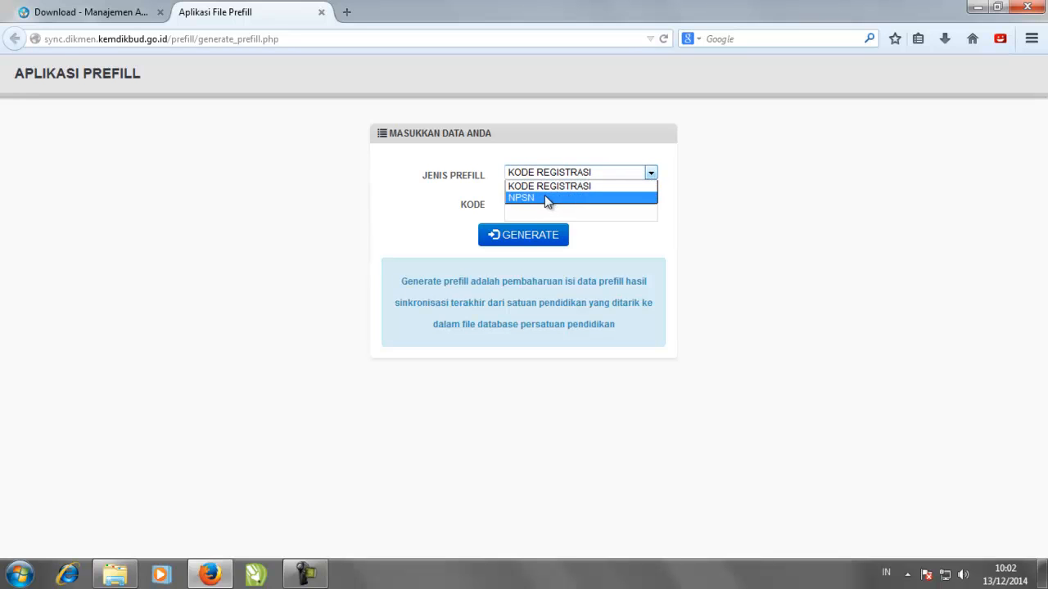
{"action": "left_click", "coordinate": [546, 198]}
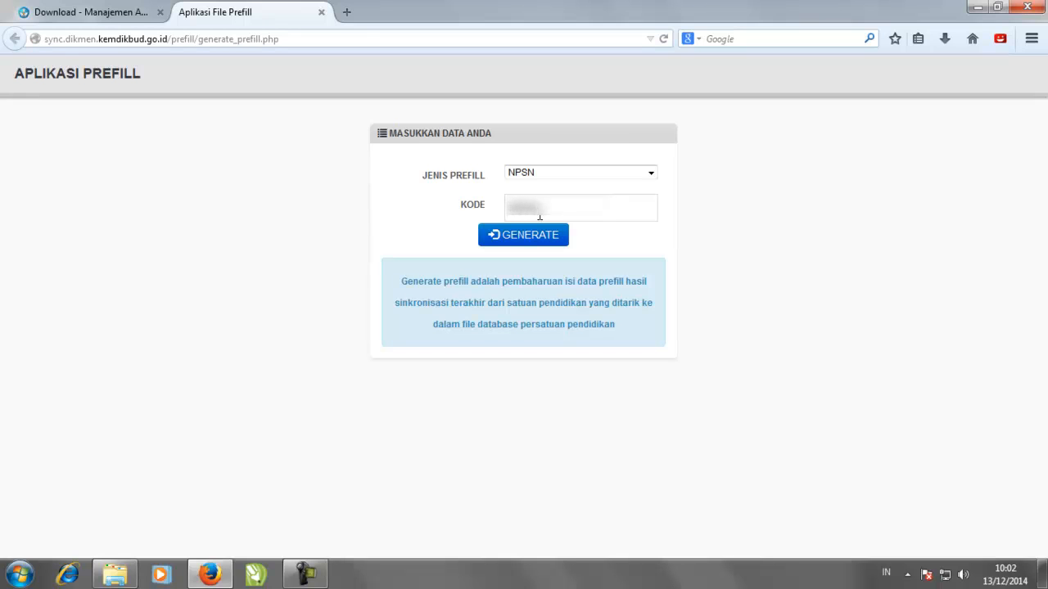
{"action": "type", "text": "00"}
{"action": "left_click", "coordinate": [558, 243]}
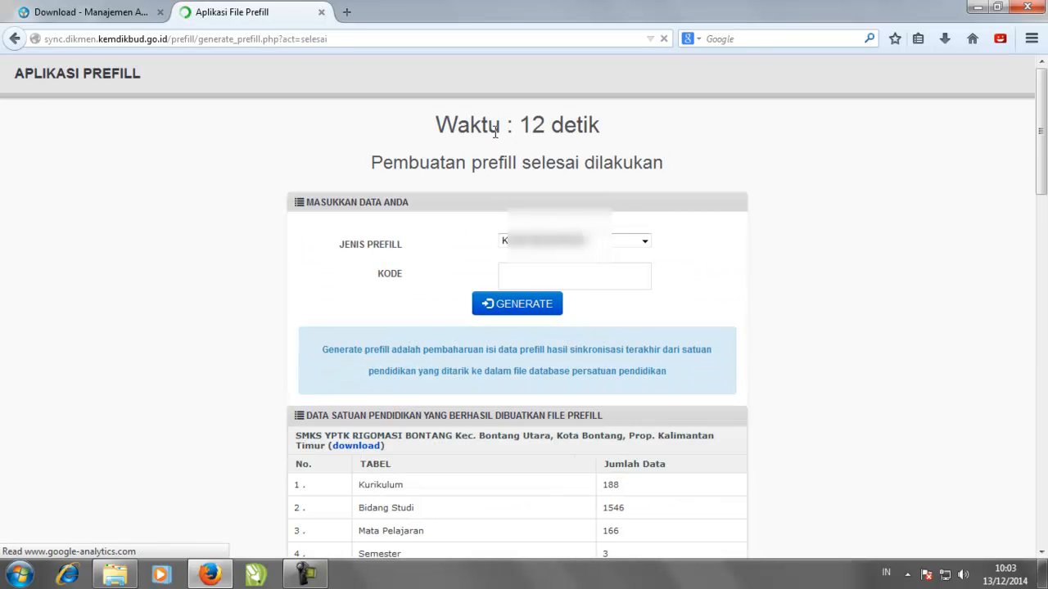
- Download and save the school's generated .prf prefill file
{"action": "scroll", "coordinate": [363, 448], "scroll_direction": "down", "scroll_amount": 5}
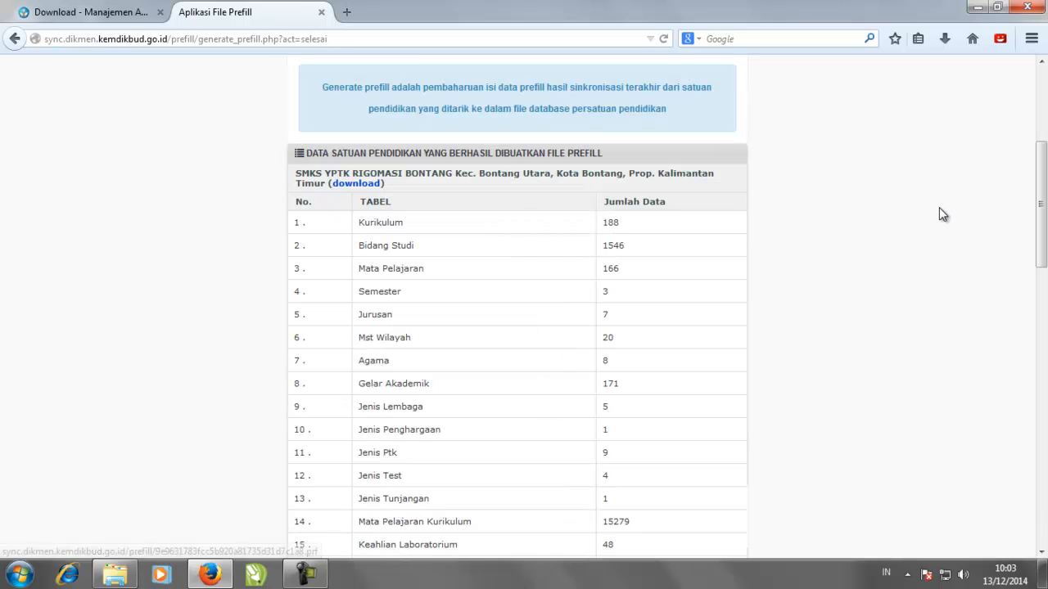
{"action": "mouse_move", "coordinate": [1042, 184]}
{"action": "left_mouse_down"}
{"action": "mouse_move", "coordinate": [1030, 469]}
{"action": "mouse_move", "coordinate": [1023, 151]}
{"action": "left_mouse_up"}
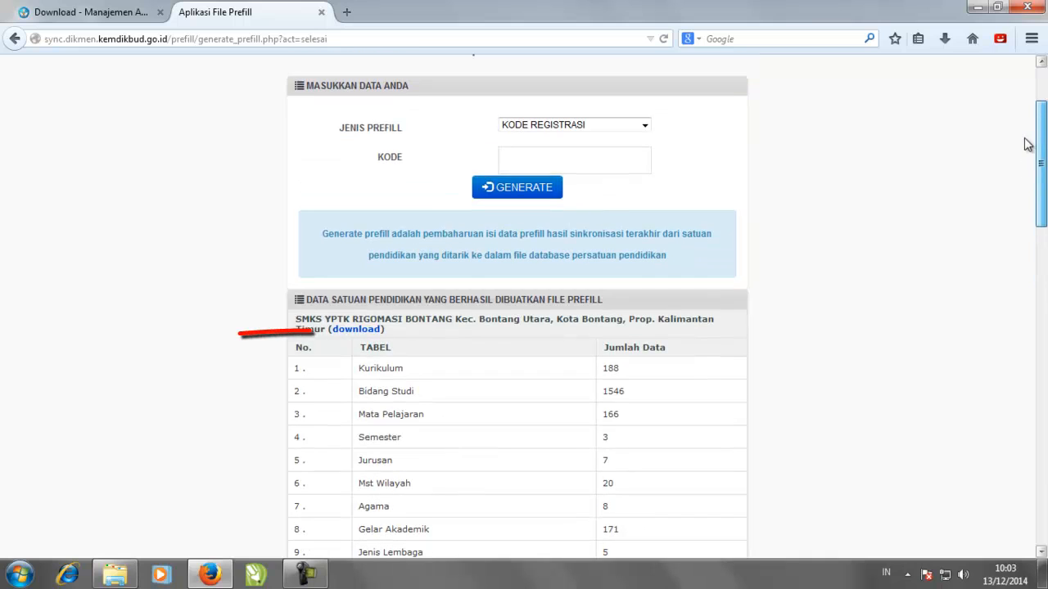
{"action": "left_click", "coordinate": [340, 334]}
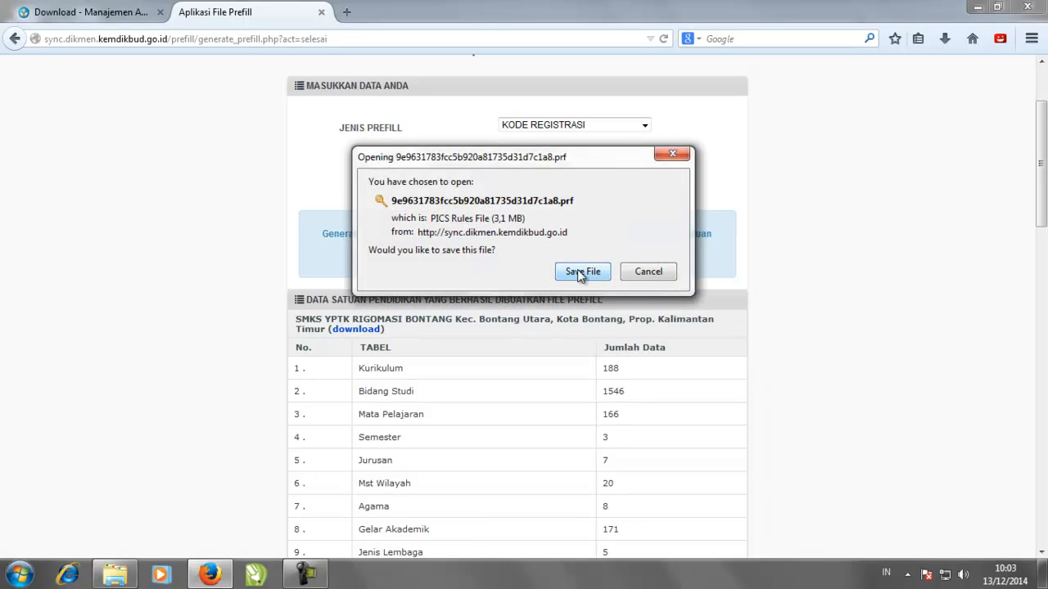
{"action": "left_click", "coordinate": [580, 273]}
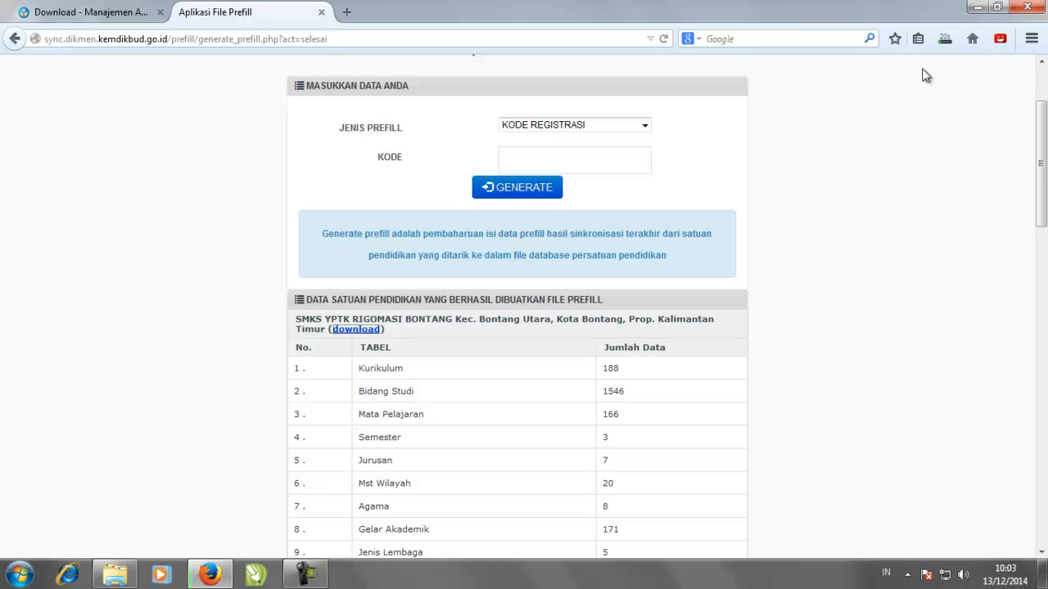
- Open the Downloads folder holding the finished 3,1 MB prefill file from Firefox's downloads list
{"action": "left_click", "coordinate": [944, 39]}
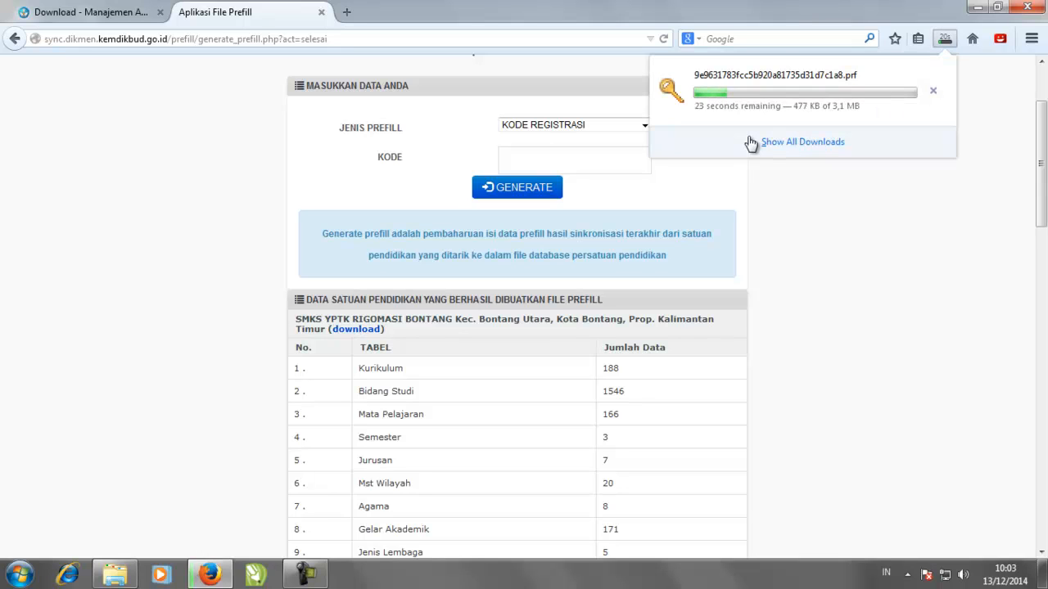
{"action": "left_click", "coordinate": [783, 225]}
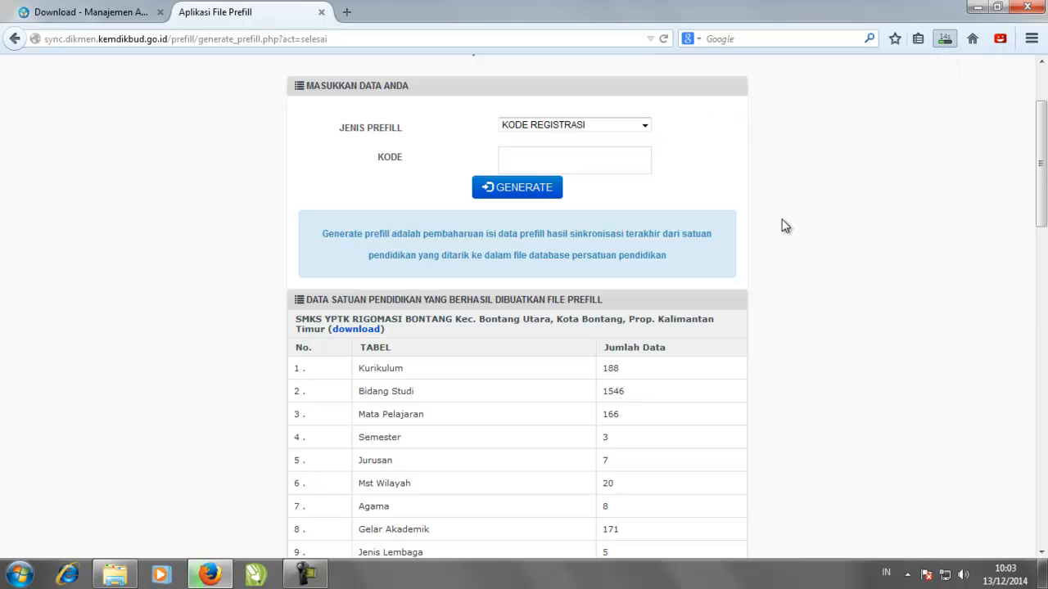
{"action": "left_click", "coordinate": [947, 41]}
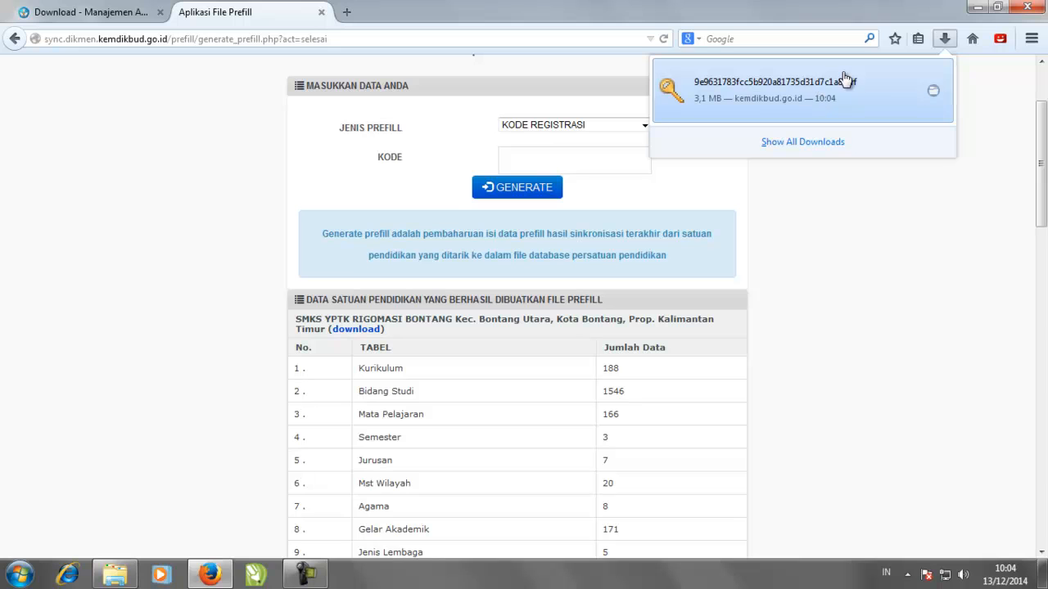
{"action": "left_click", "coordinate": [932, 90]}
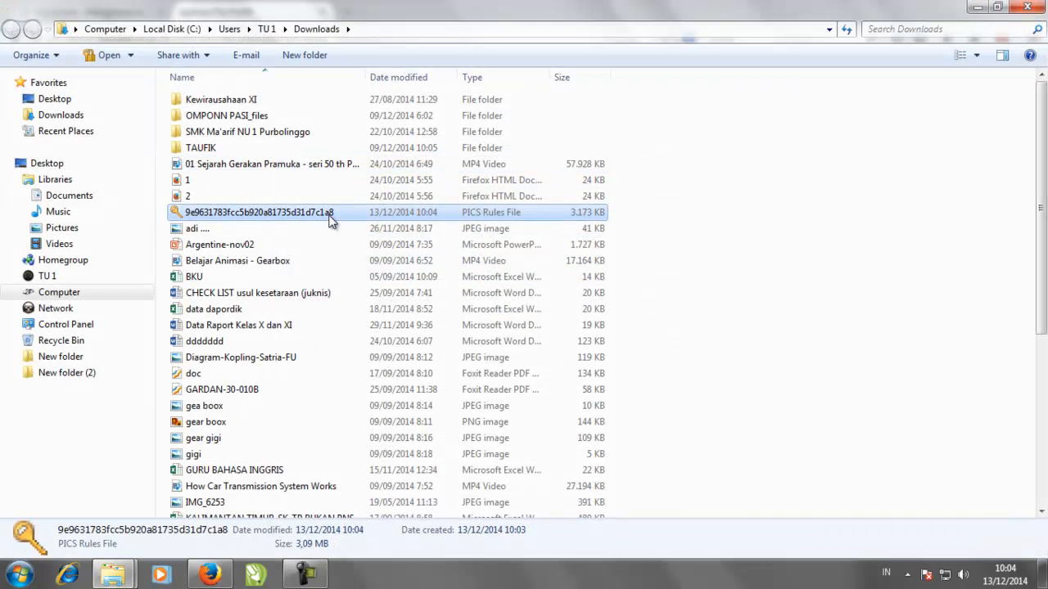
- Cut the .prf file from Downloads and paste it into New folder (2)
{"action": "right_click", "coordinate": [310, 218]}
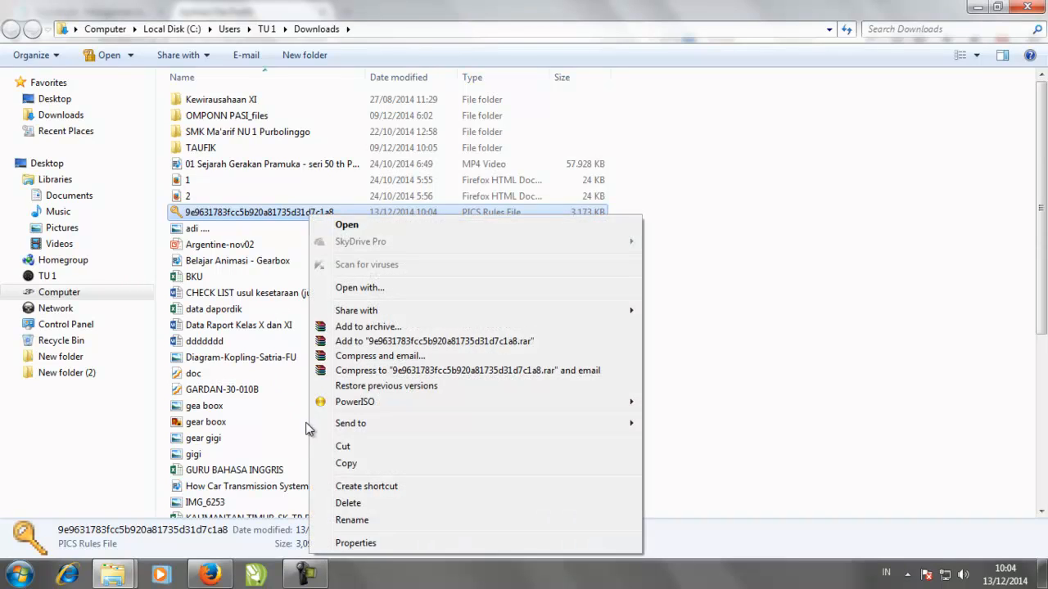
{"action": "left_click", "coordinate": [331, 448]}
{"action": "mouse_move", "coordinate": [123, 573]}
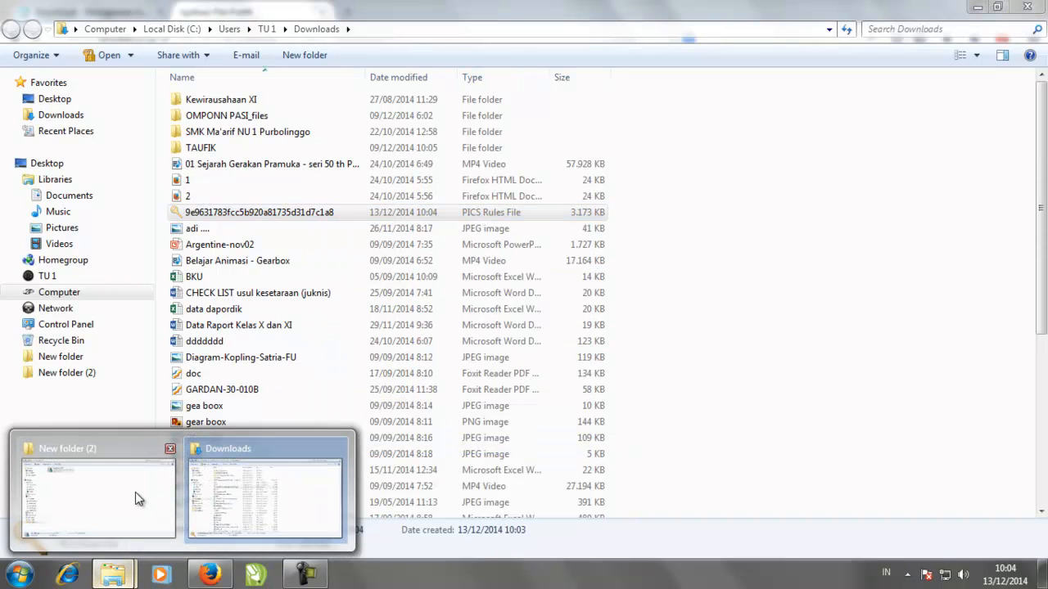
{"action": "left_click", "coordinate": [135, 495]}
{"action": "right_click", "coordinate": [321, 207]}
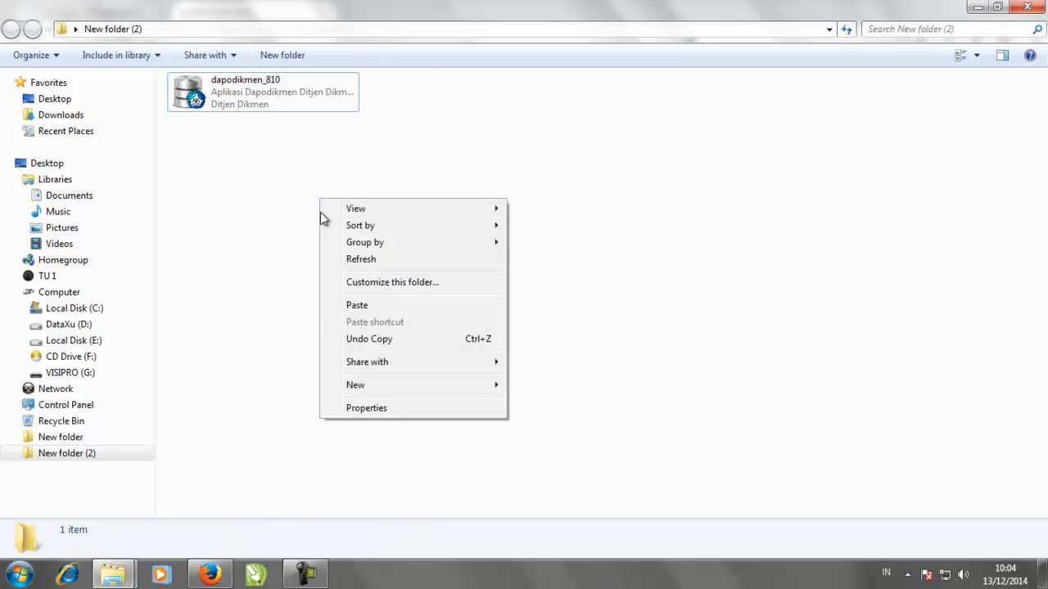
{"action": "left_click", "coordinate": [352, 304]}
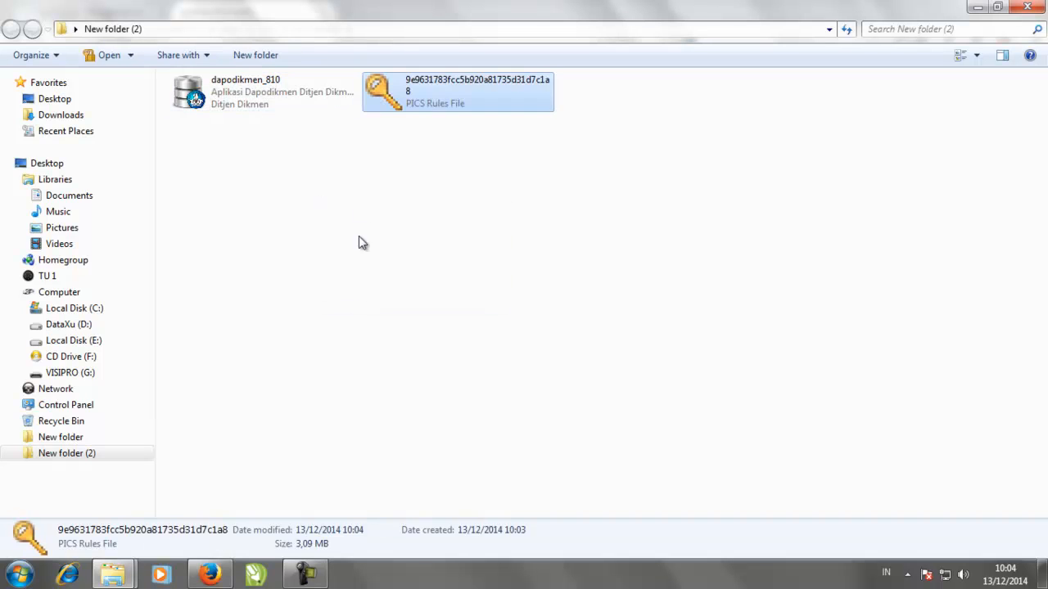
- Compare the dapodikmen_810 installer and the prefill file in New folder (2), then return to Firefox
{"action": "left_click", "coordinate": [257, 95]}
{"action": "left_click", "coordinate": [409, 102]}
{"action": "left_click", "coordinate": [260, 91]}
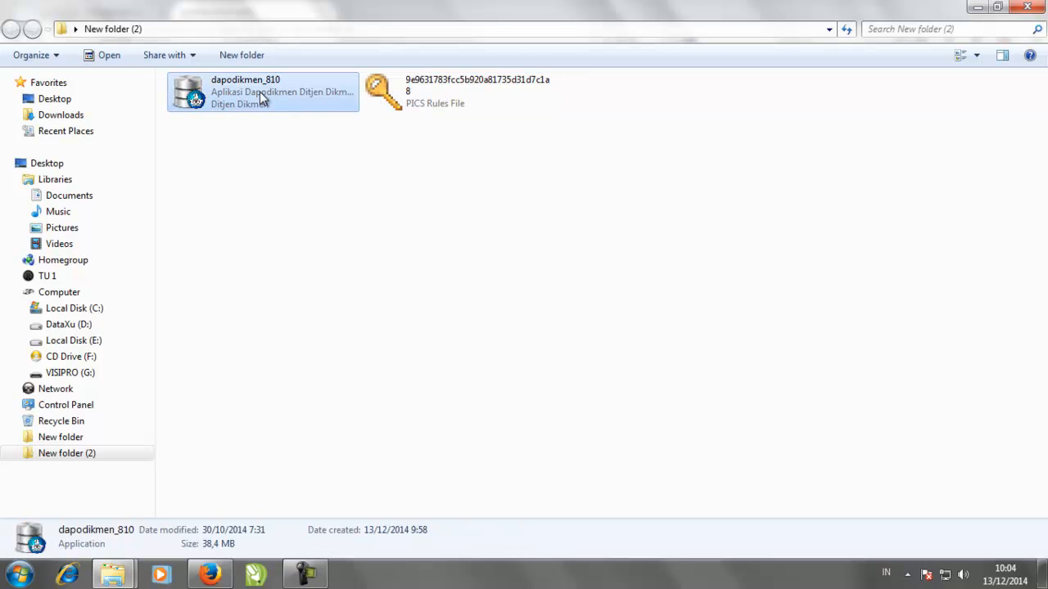
{"action": "left_click", "coordinate": [383, 91]}
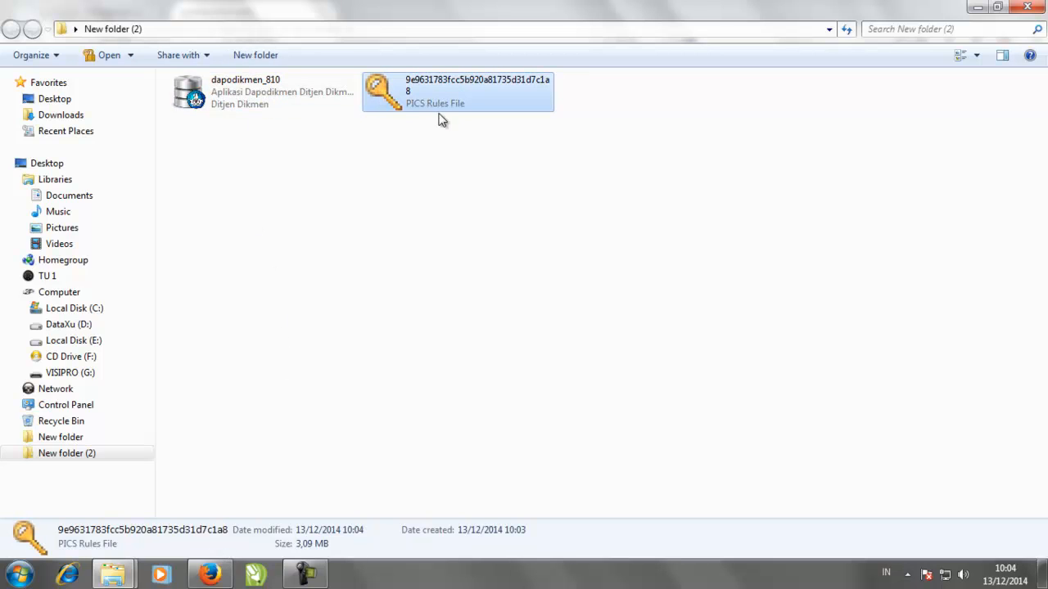
{"action": "left_click", "coordinate": [210, 575]}
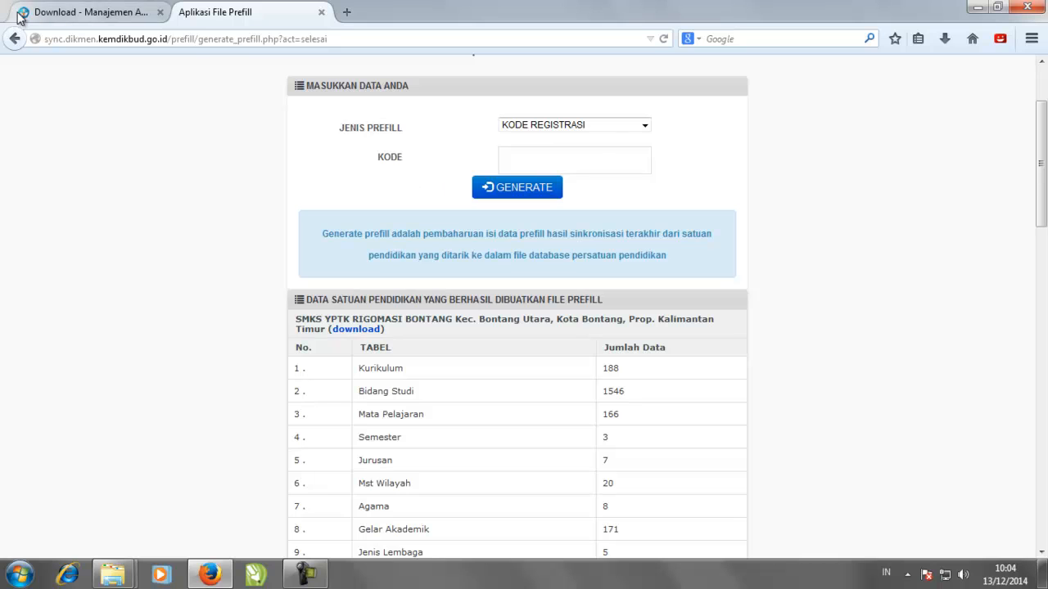
- Review the portal's Installer and Data Prefill download sections, then return to the prefill tab
{"action": "left_click", "coordinate": [70, 13]}
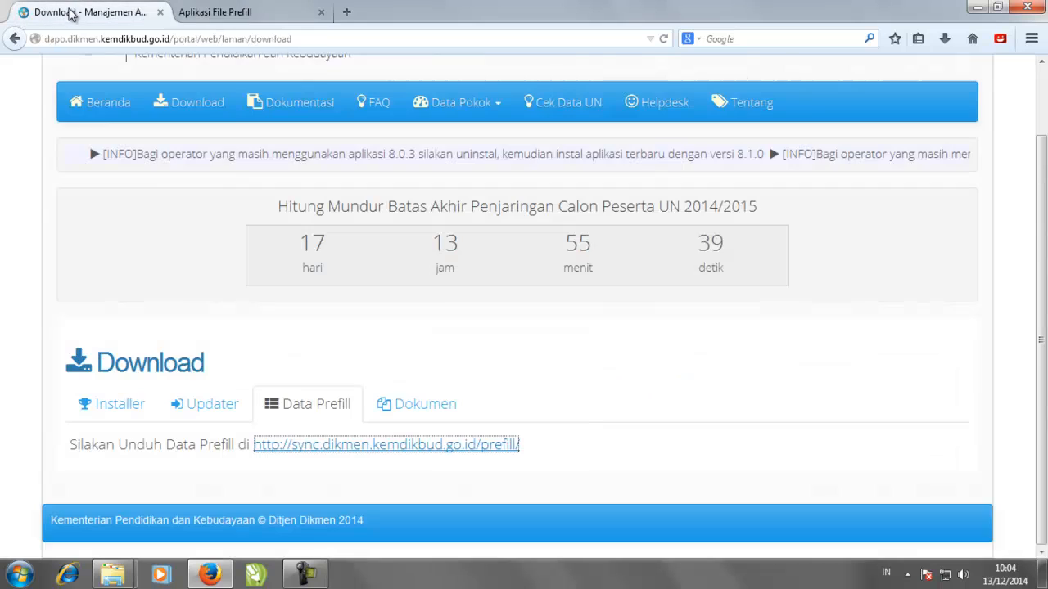
{"action": "left_click", "coordinate": [130, 413]}
{"action": "scroll", "coordinate": [135, 413], "scroll_direction": "down", "scroll_amount": 2}
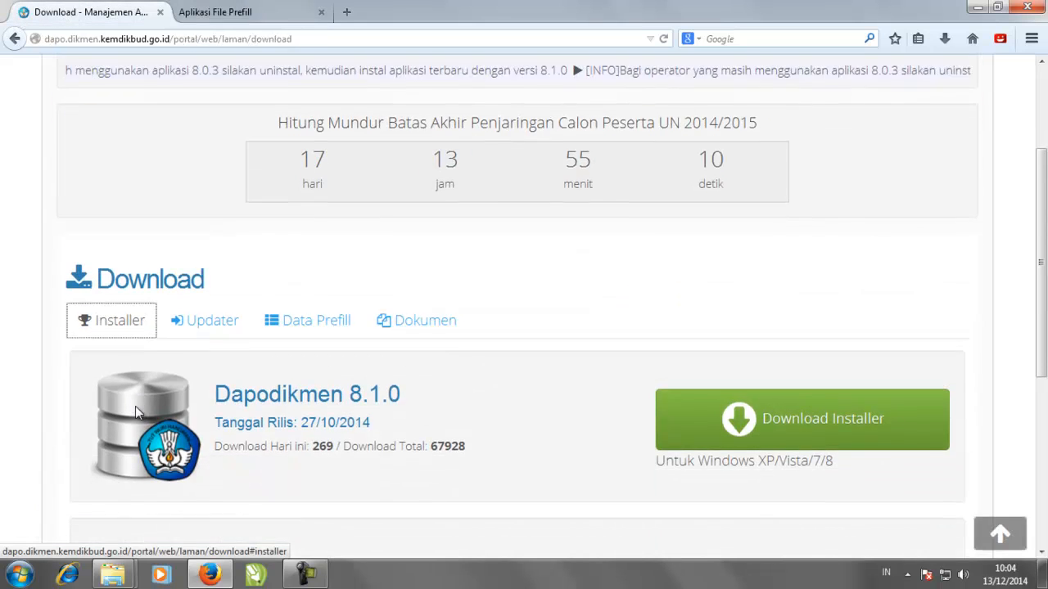
{"action": "left_click", "coordinate": [299, 321]}
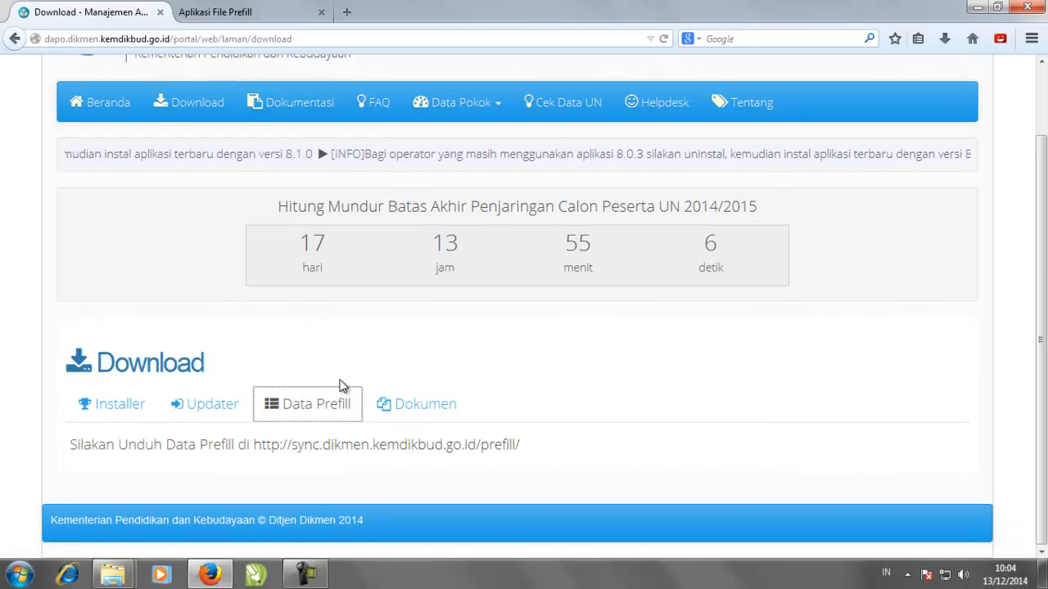
{"action": "left_click", "coordinate": [257, 13]}
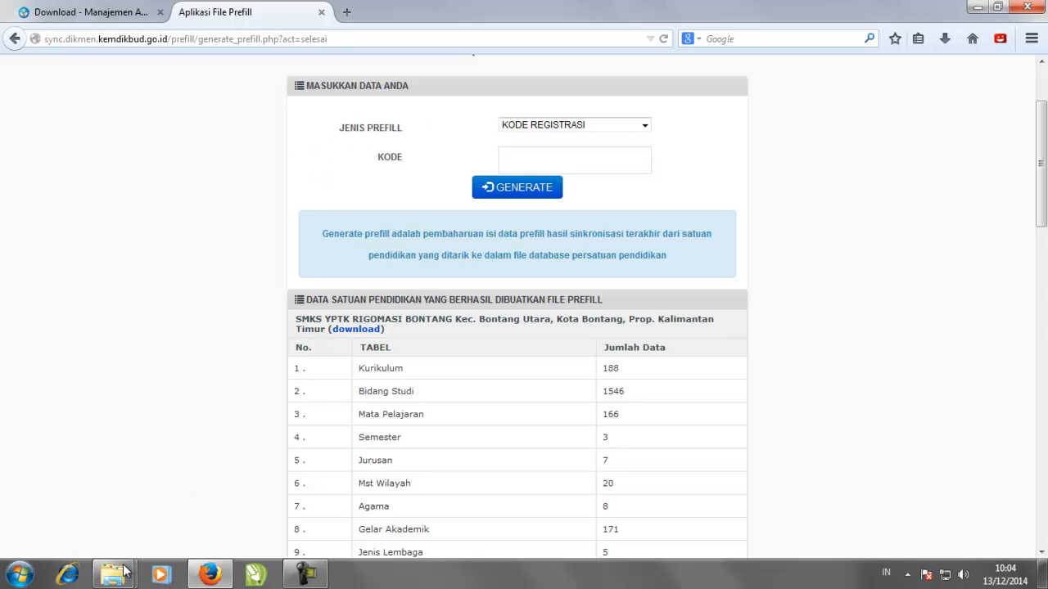
- Bring up New folder (2) with the installer and prefill file, clearing the selection
{"action": "mouse_move", "coordinate": [113, 574]}
{"action": "left_click", "coordinate": [112, 513]}
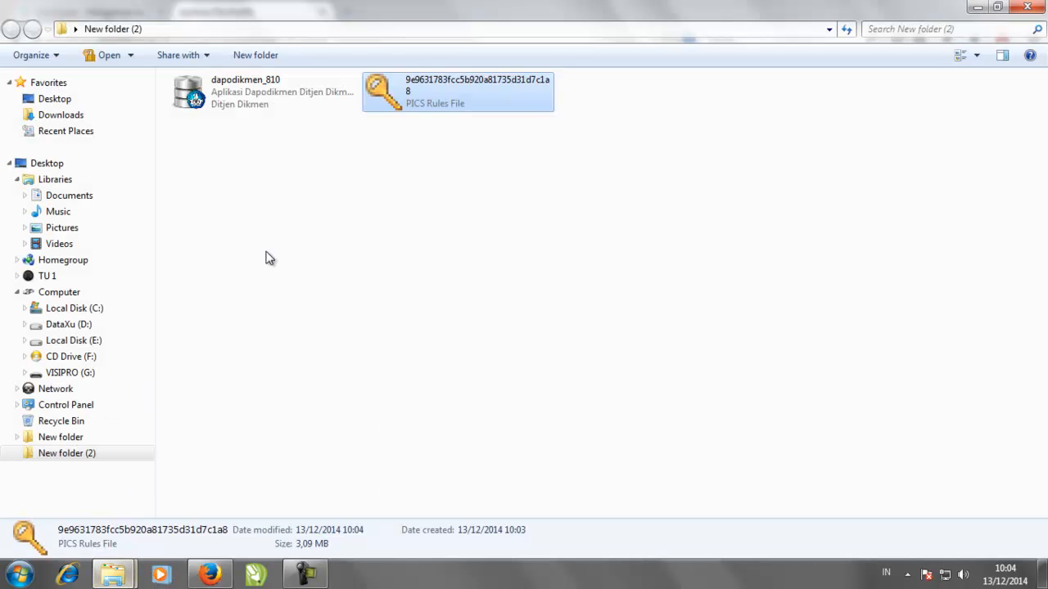
{"action": "left_click", "coordinate": [280, 176]}
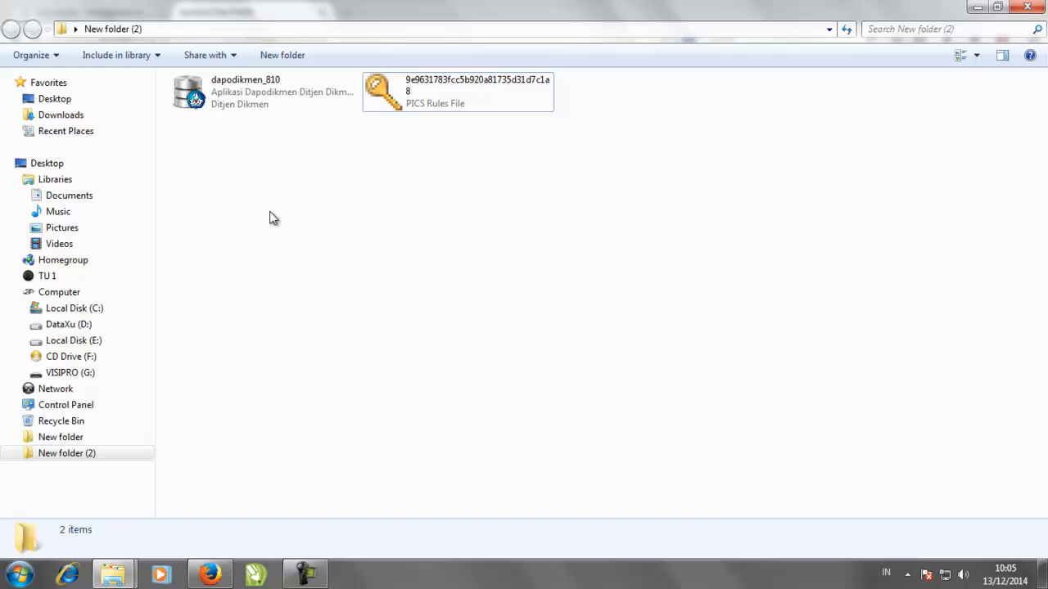
- Launch the dapodikmen_810 installer and agree to the licence terms
{"action": "left_click", "coordinate": [243, 101]}
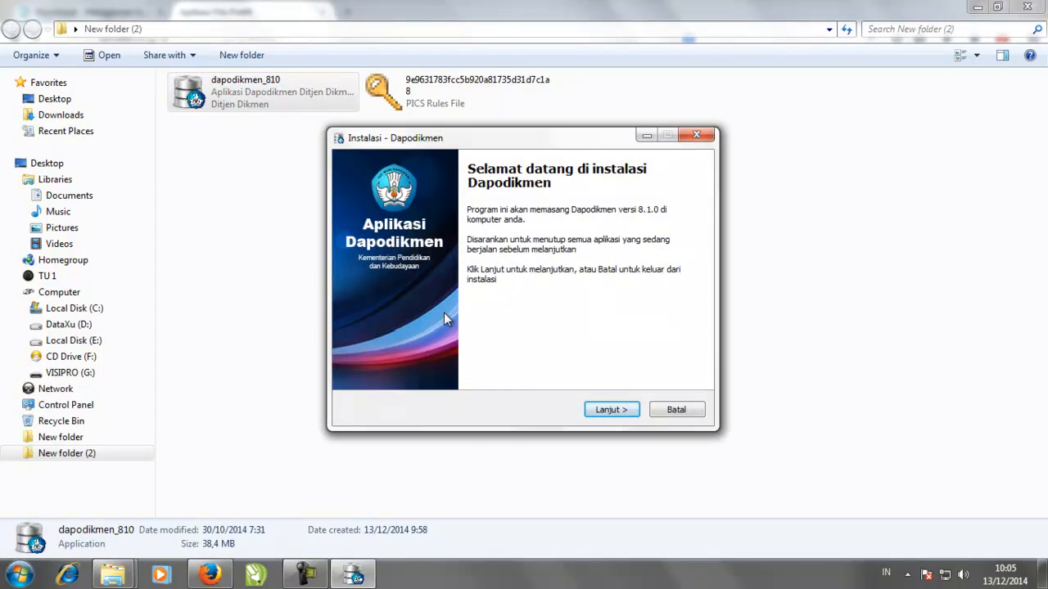
{"action": "left_click", "coordinate": [616, 410]}
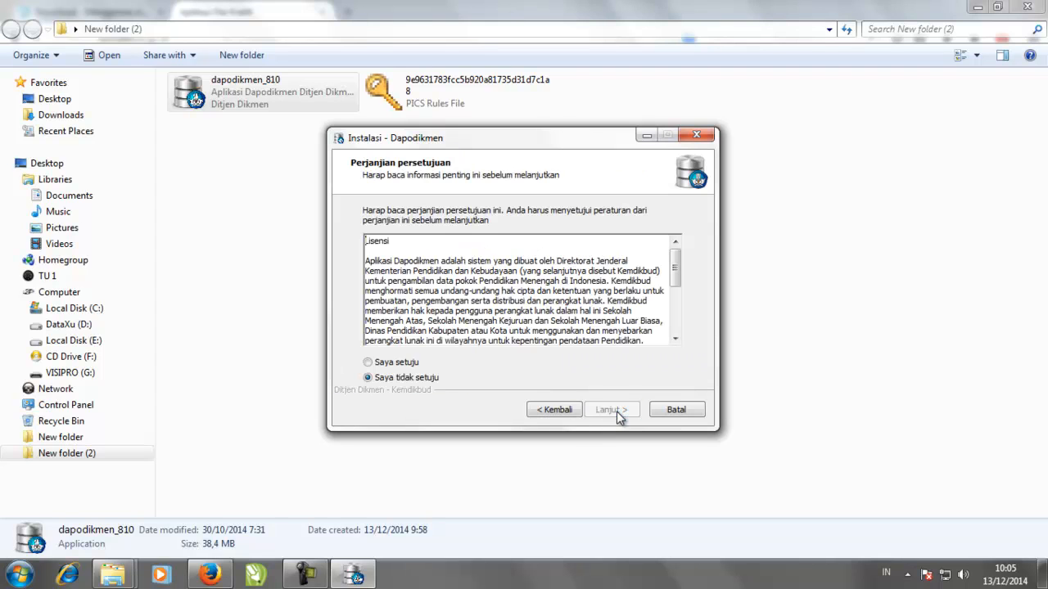
{"action": "left_click", "coordinate": [410, 363]}
- Install Dapodikmen 8.1.0 with the default C:\Program Files\Dapodikmen folder and Start Menu settings, then finish setup
{"action": "left_click", "coordinate": [620, 413]}
{"action": "left_click", "coordinate": [620, 414]}
{"action": "left_click", "coordinate": [619, 413]}
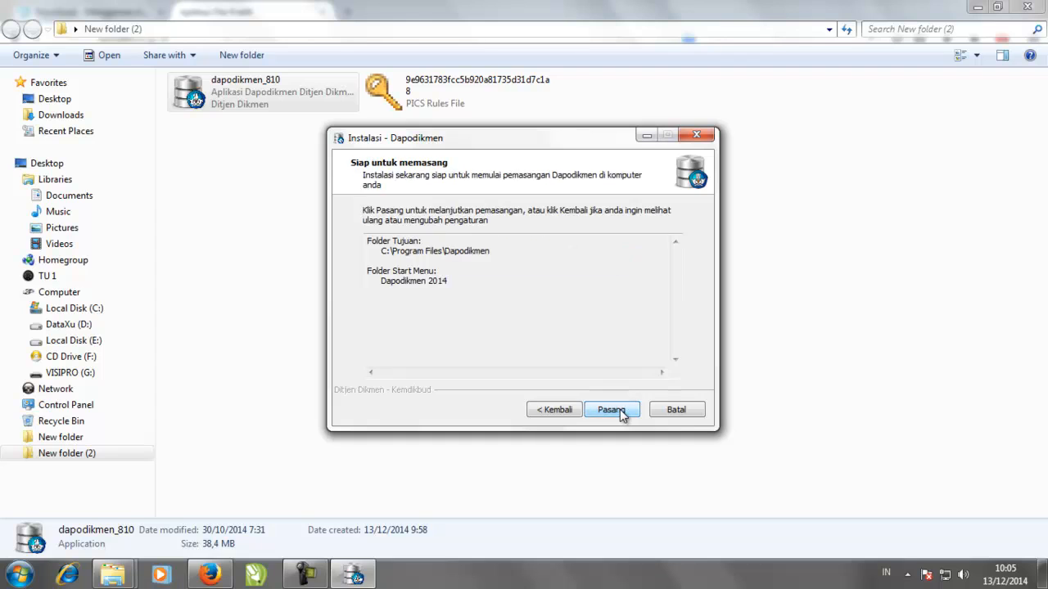
{"action": "left_click", "coordinate": [620, 412]}
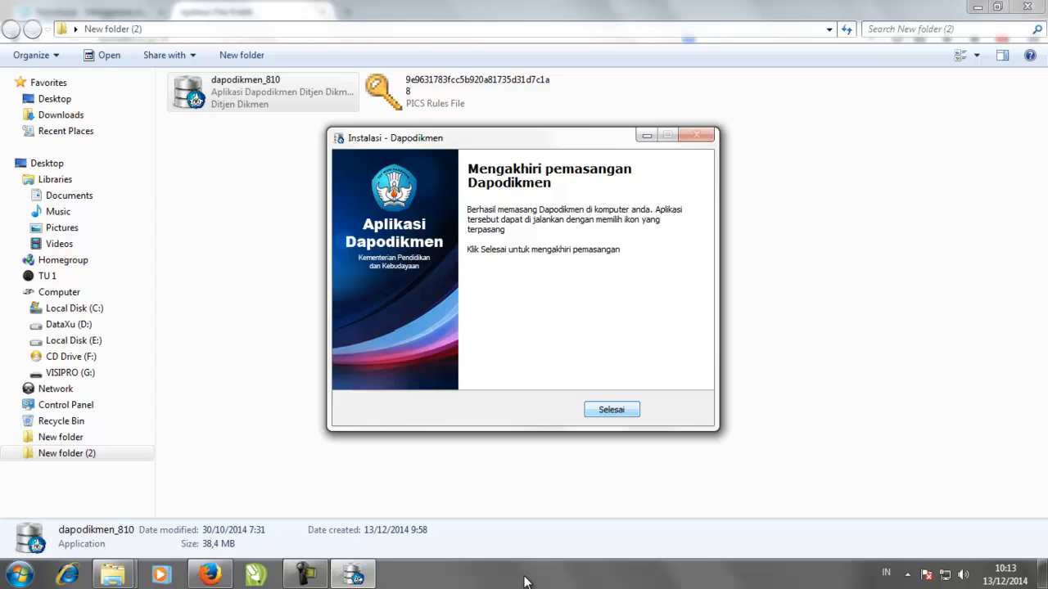
{"action": "left_click", "coordinate": [610, 410]}
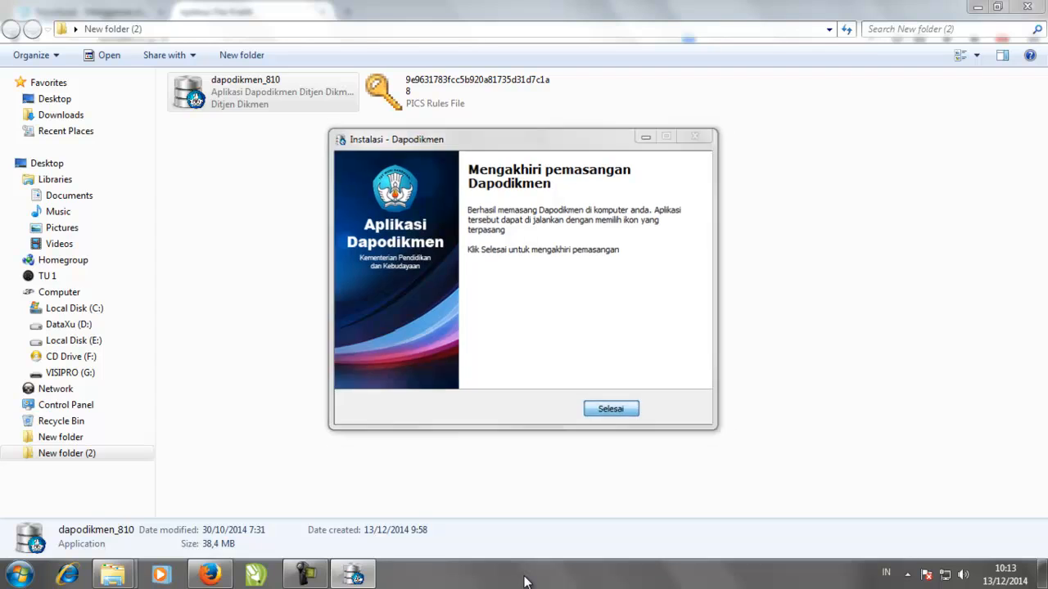
- Copy the prefill file 9e9631783fcc5b920a81735d31d7c1a8
{"action": "right_click", "coordinate": [513, 242]}
{"action": "key", "text": "Return"}
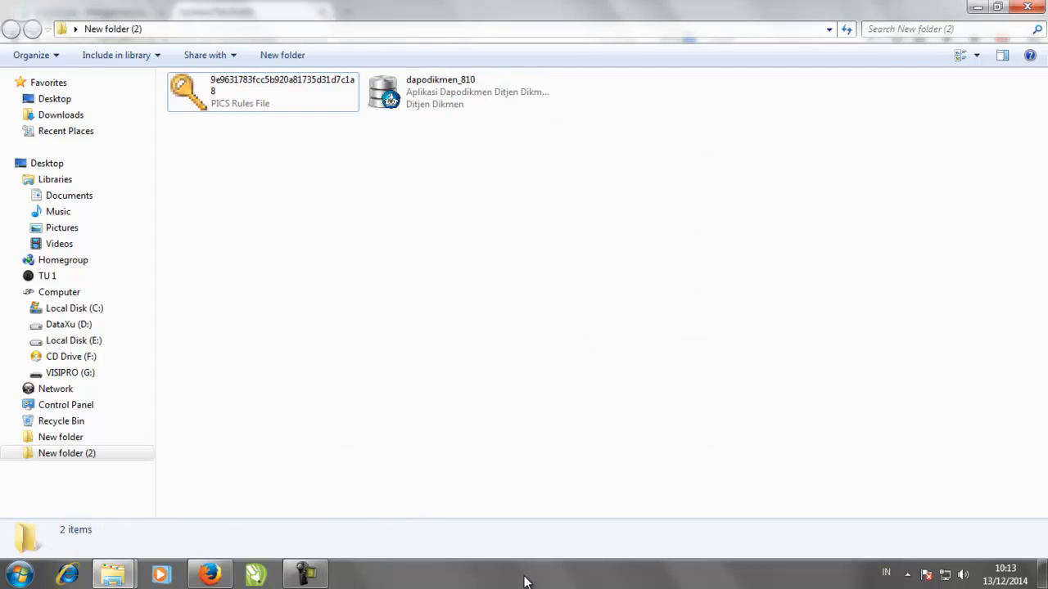
{"action": "key", "text": "space"}
{"action": "key", "text": "Menu"}
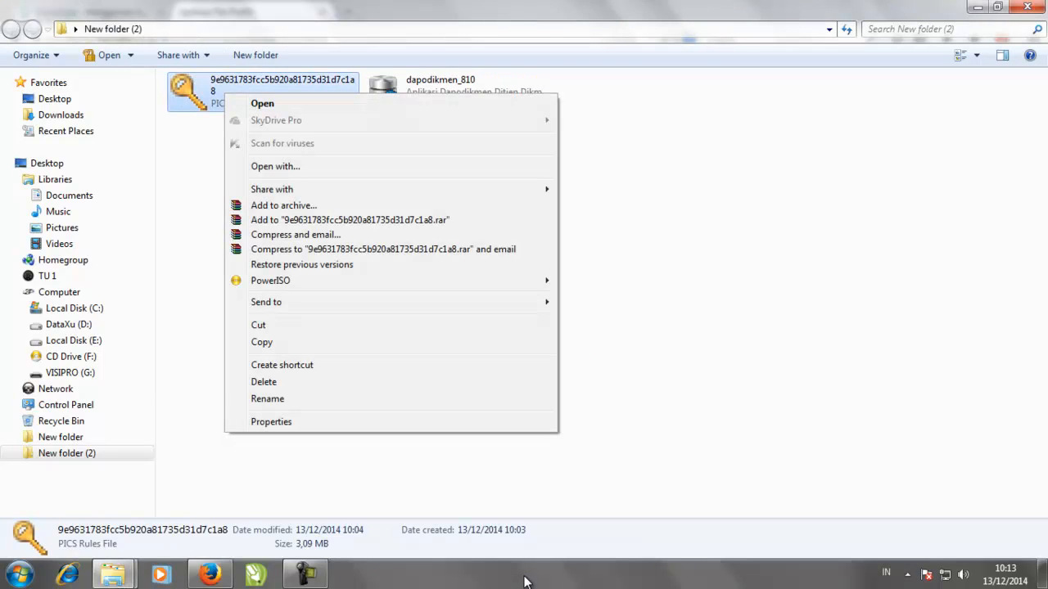
{"action": "key", "text": "c"}
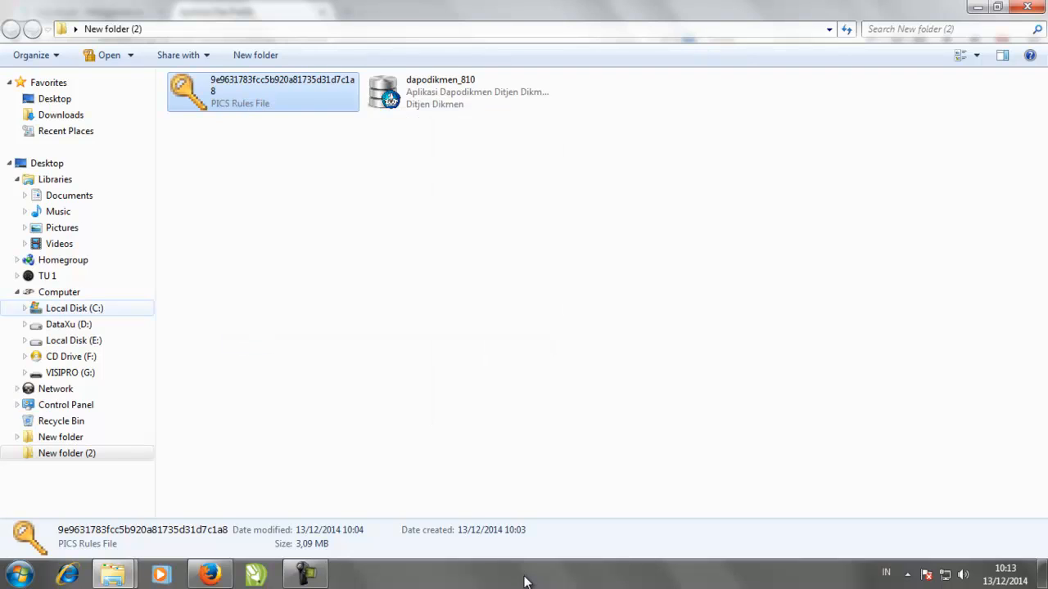
- Paste the prefill file into the empty C:\prefill_dapodik folder
{"action": "key", "text": "shift+Tab"}
{"action": "key", "text": "Right"}
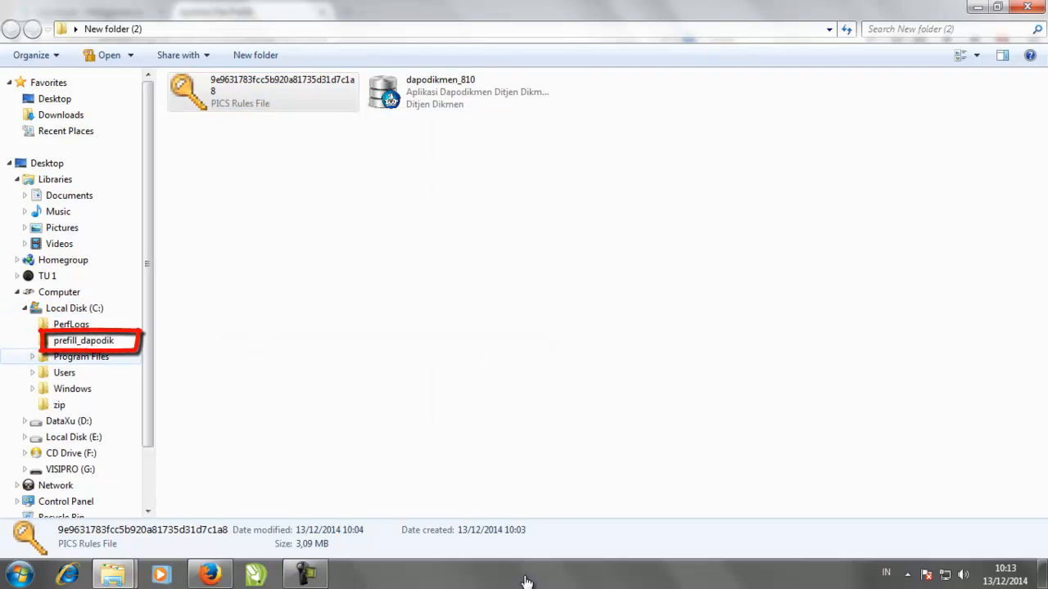
{"action": "key", "text": "Menu"}
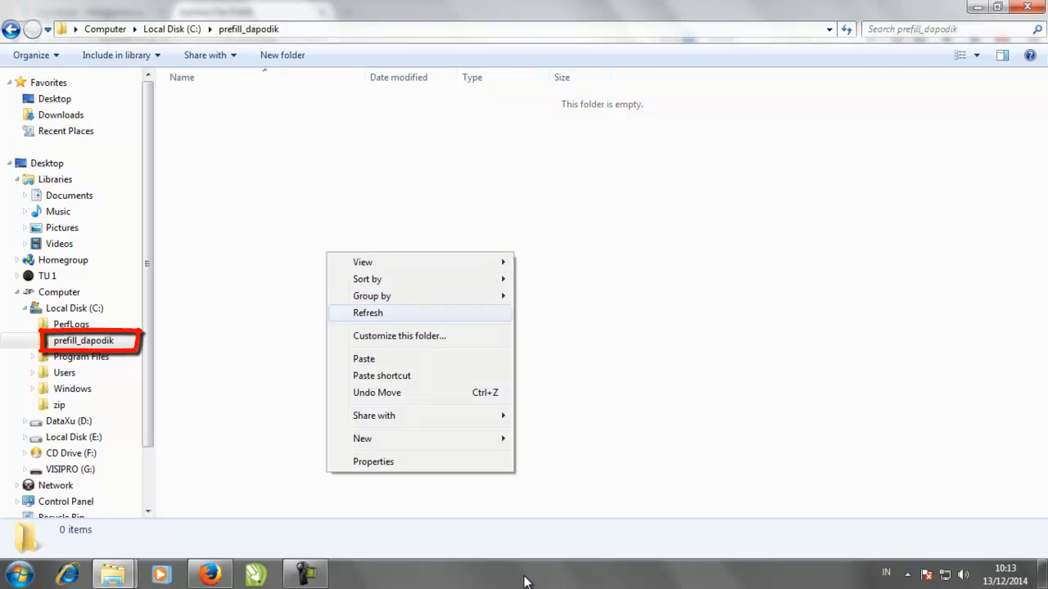
{"action": "key", "text": "Down"}
{"action": "key", "text": "Down"}
{"action": "key", "text": "Return"}
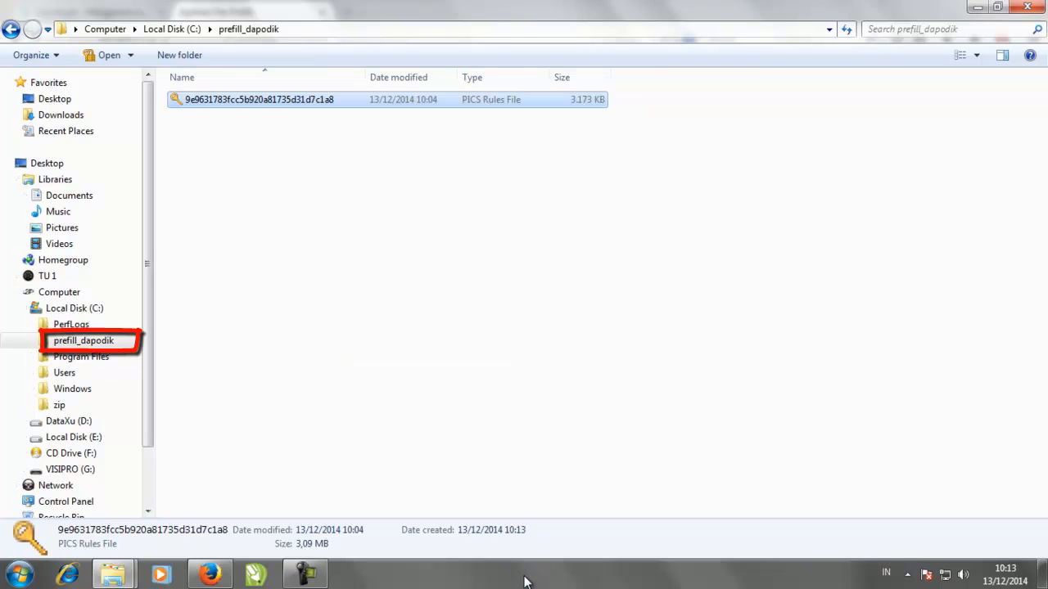
- Refresh the prefill_dapodik folder contents and return to the desktop
{"action": "key", "text": "ctrl+space"}
{"action": "key", "text": "Menu"}
{"action": "key", "text": "Down"}
{"action": "key", "text": "Down"}
{"action": "key", "text": "Down"}
{"action": "key", "text": "Down"}
{"action": "key", "text": "Return"}
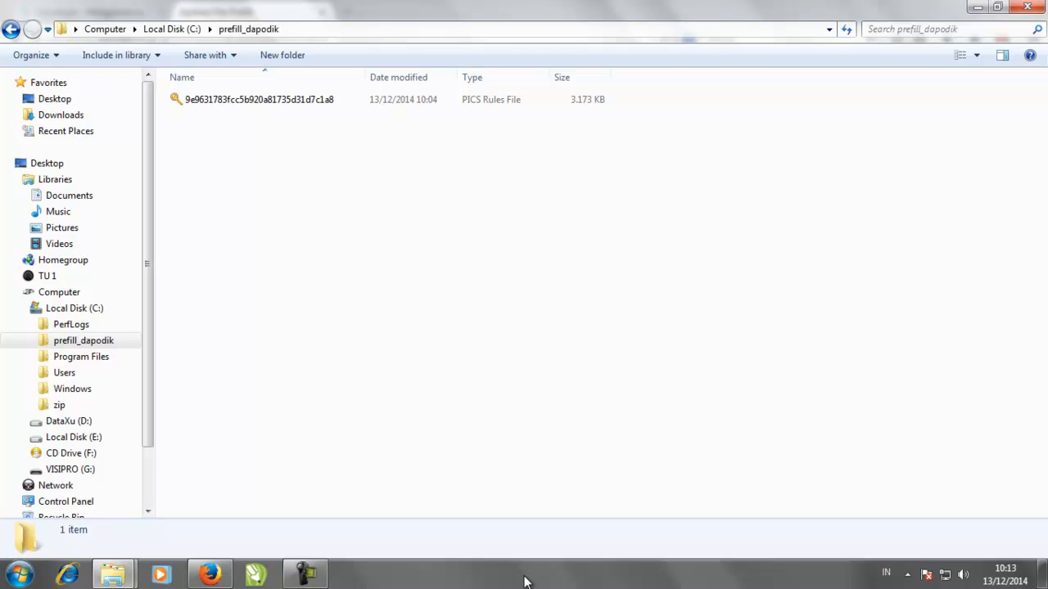
{"action": "key", "text": "super+d"}
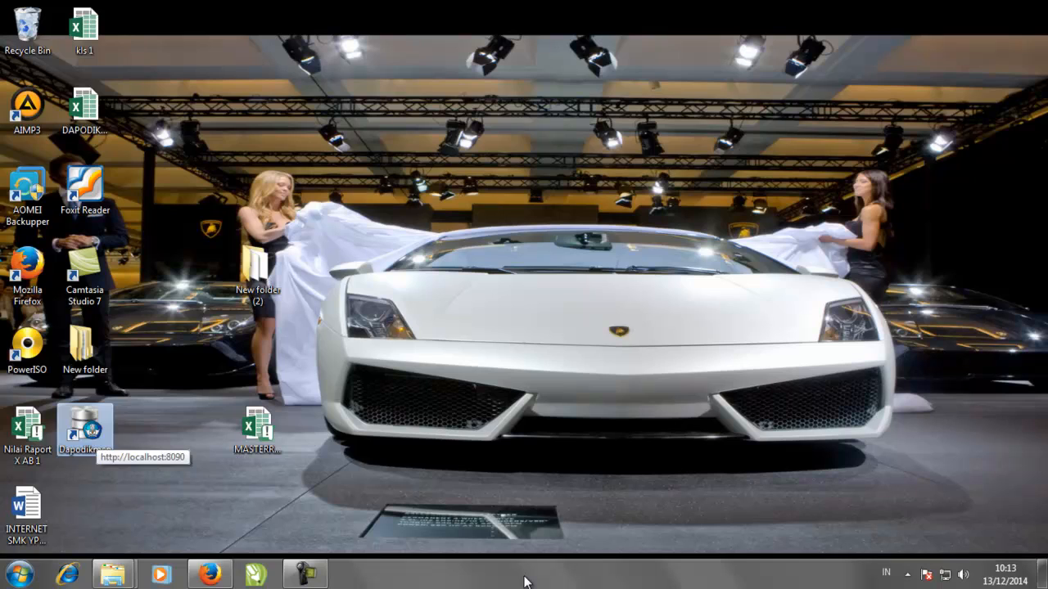
- Launch Dapodikmen at localhost:8090 and reach the Operator Sekolah Registrasi form
{"action": "key", "text": "Return"}
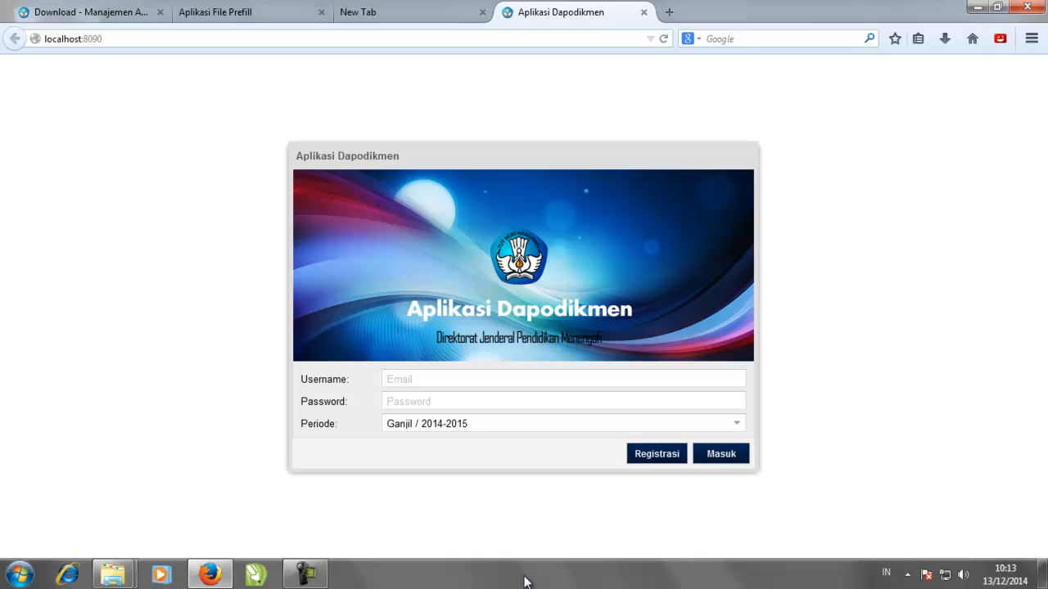
{"action": "key", "text": "ctrl+l"}
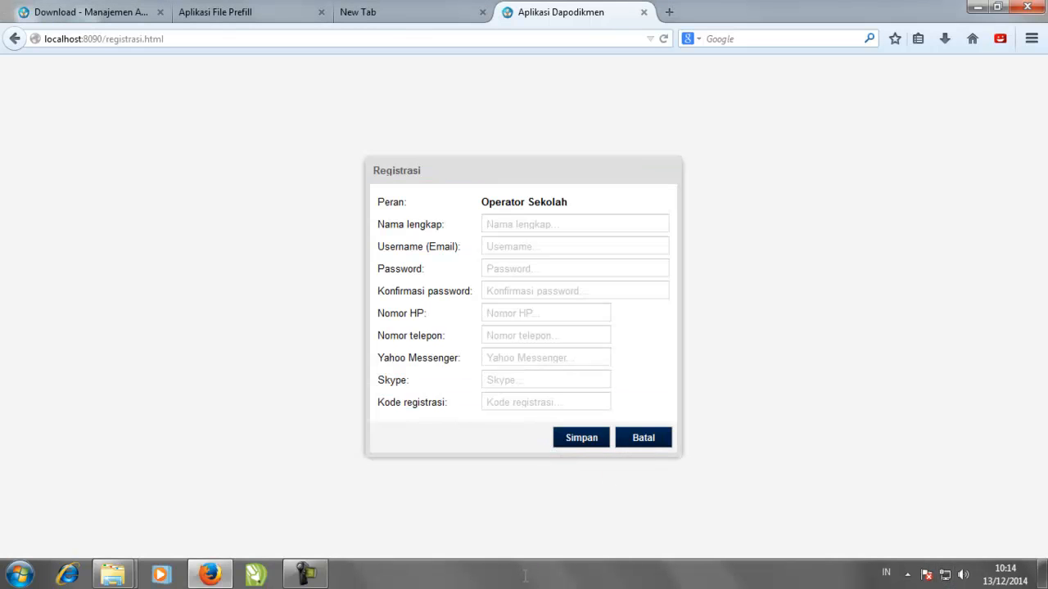
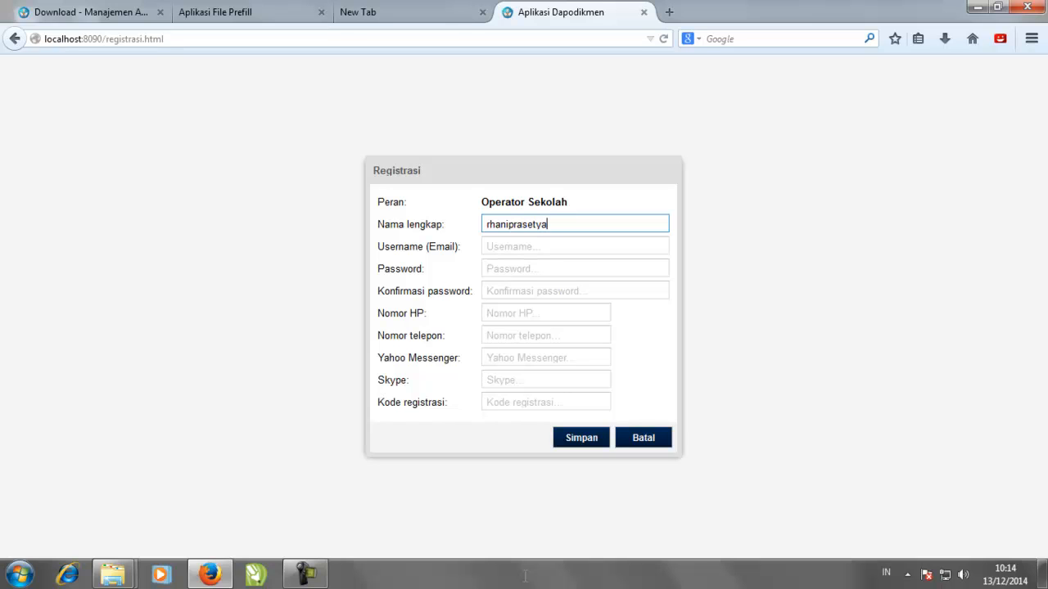
- Enter the operator's full name and e-mail username in the registration form
{"action": "key", "text": "Tab"}
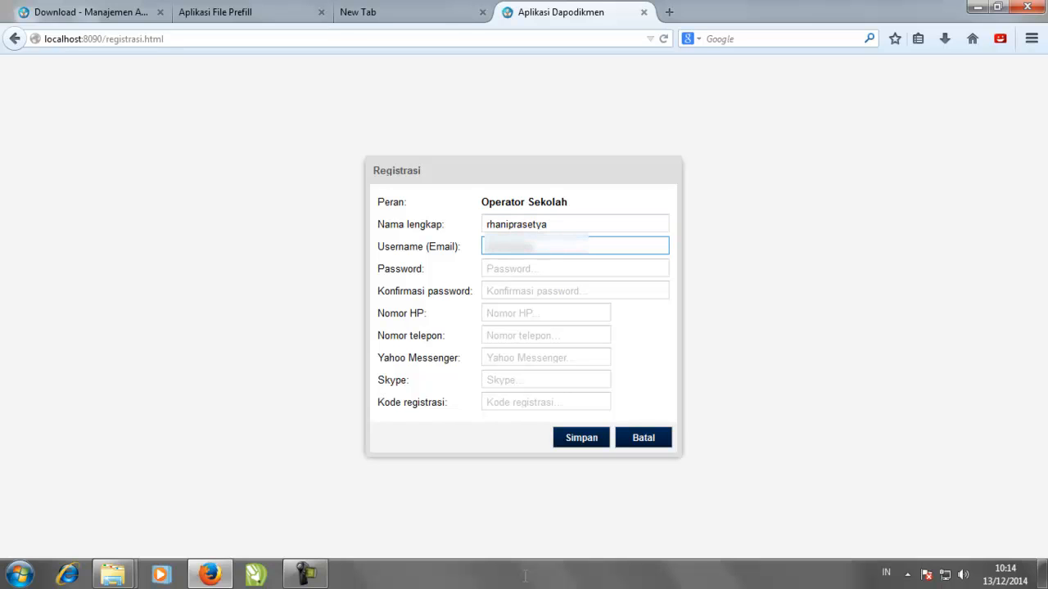
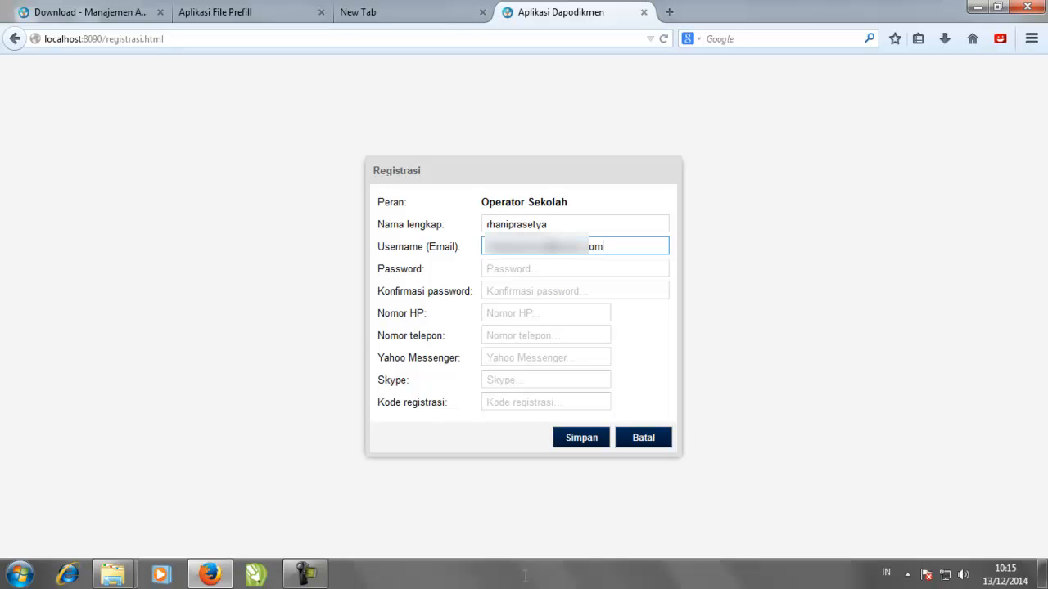
{"action": "key", "text": "Tab"}
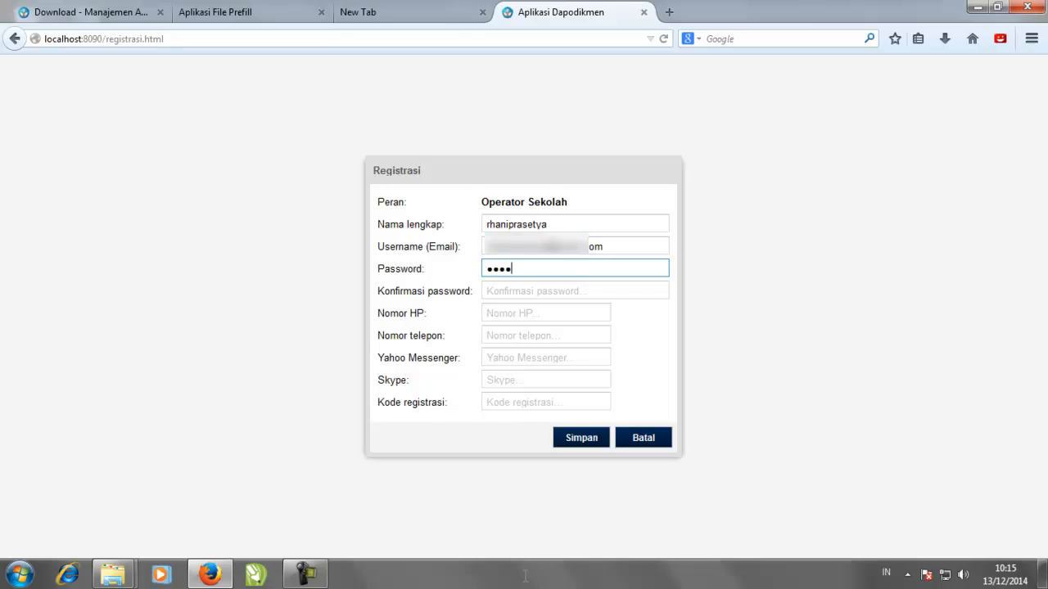
- Fill in and confirm the password, the mobile number and the school registration code, then submit
{"action": "key", "text": "Tab"}
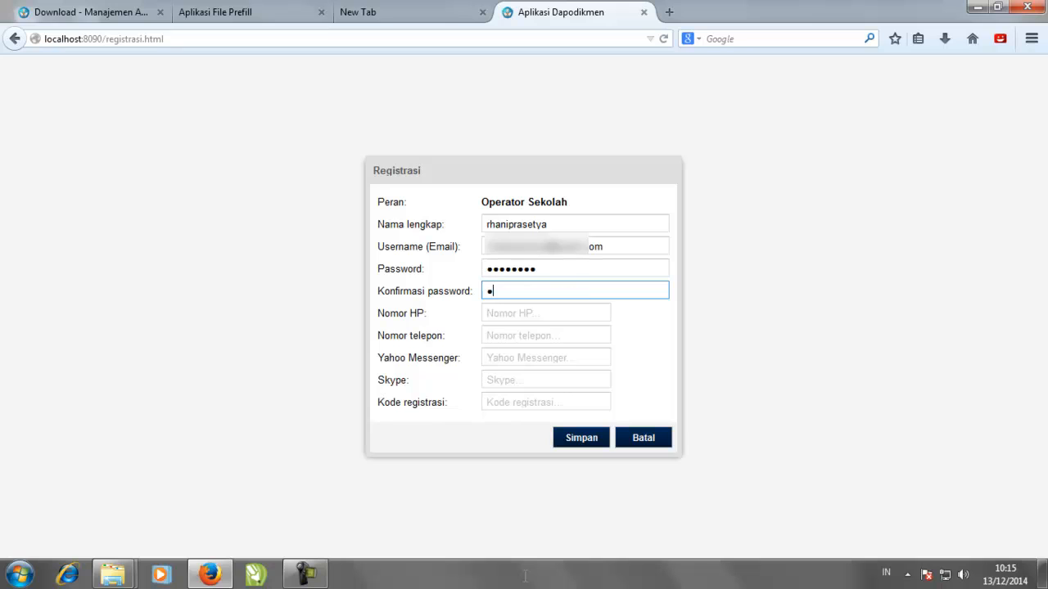
{"action": "key", "text": "Tab"}
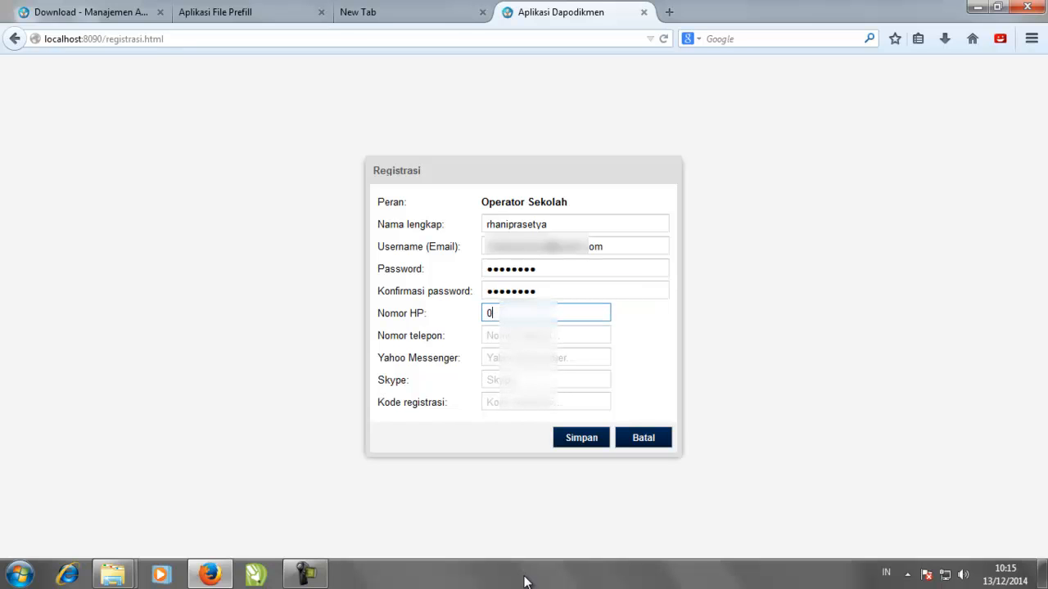
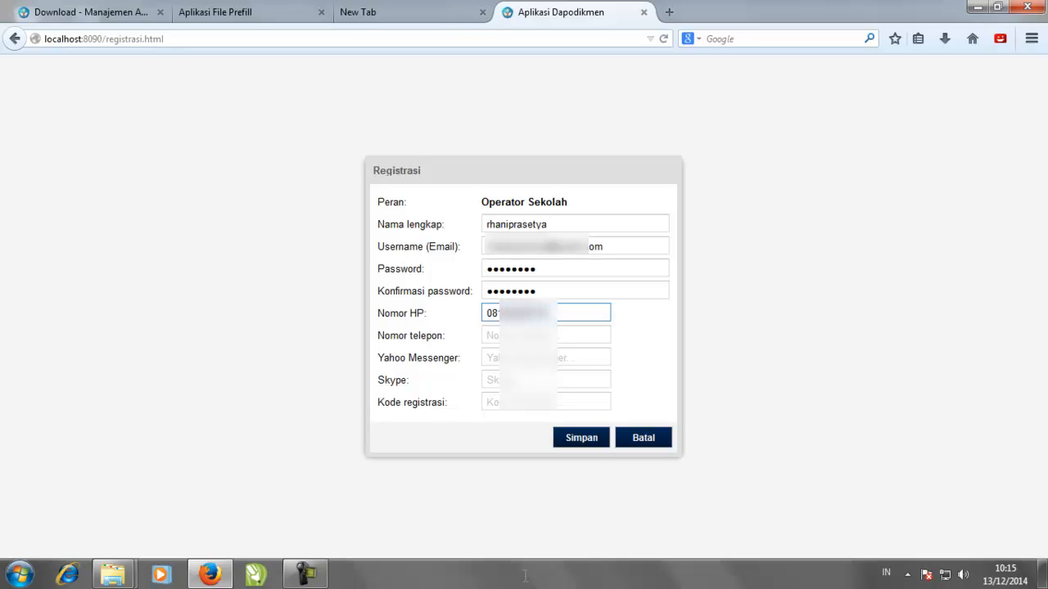
{"action": "key", "text": "Tab"}
{"action": "key", "text": "Tab"}
{"action": "key", "text": "Tab"}
{"action": "key", "text": "Tab"}
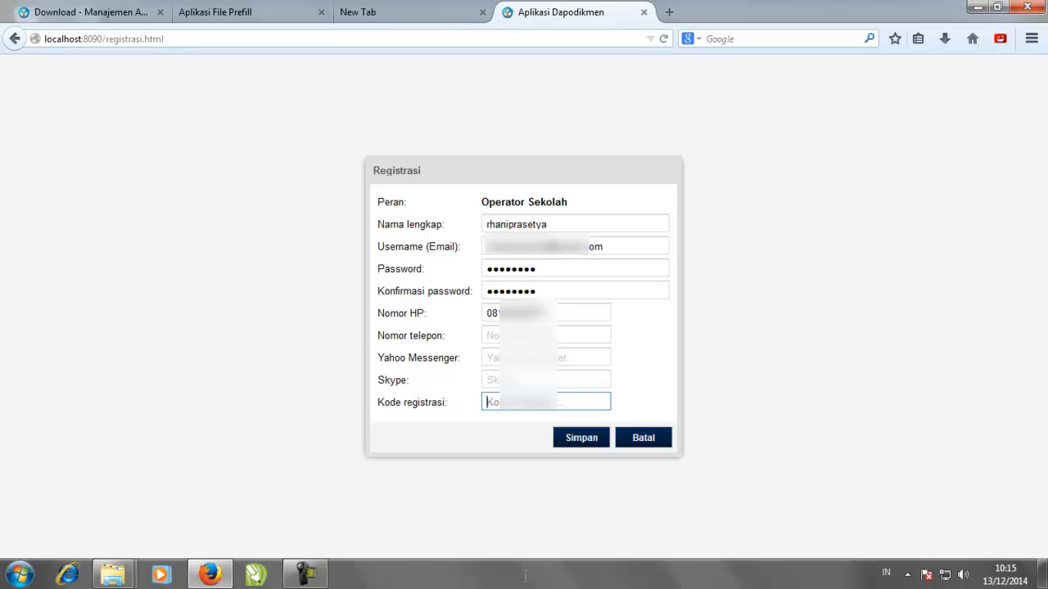
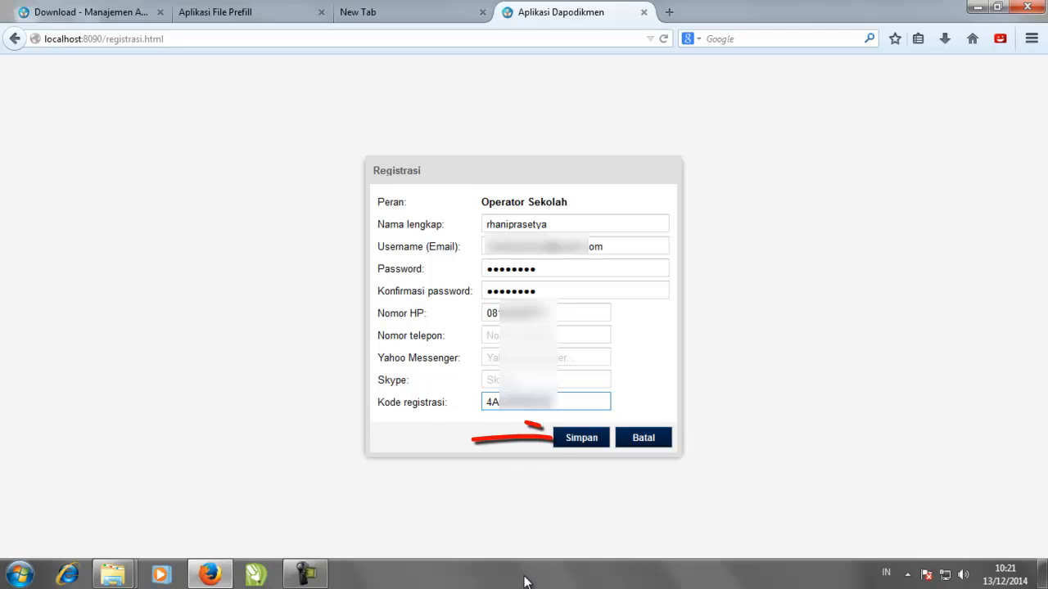
{"action": "key", "text": "Return"}
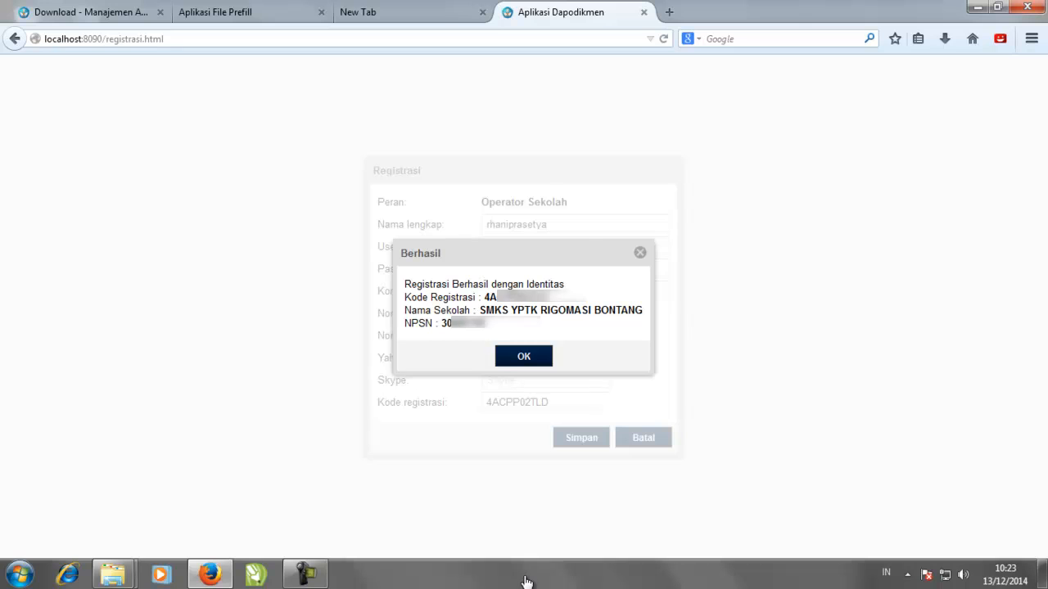
- Log in with the operator's e-mail and password, then close the 8.1.0 changelog
{"action": "key", "text": "Return"}
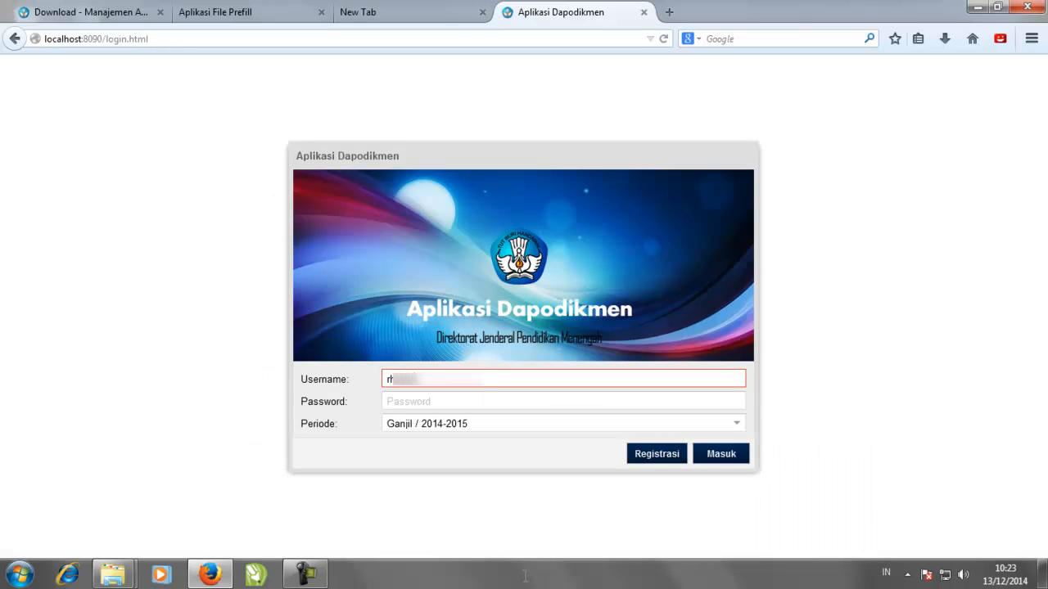
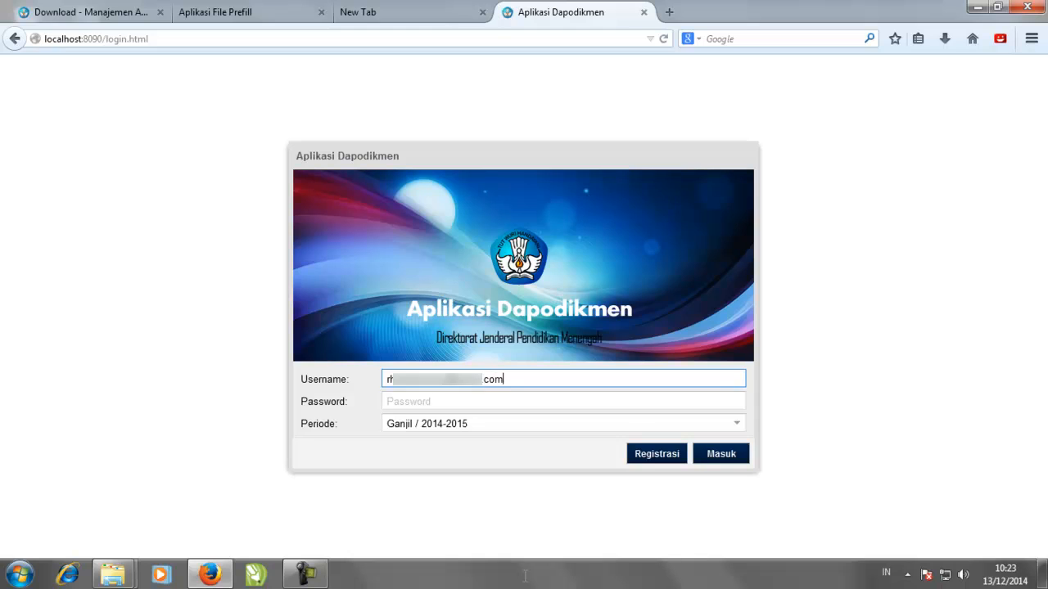
{"action": "key", "text": "Tab"}
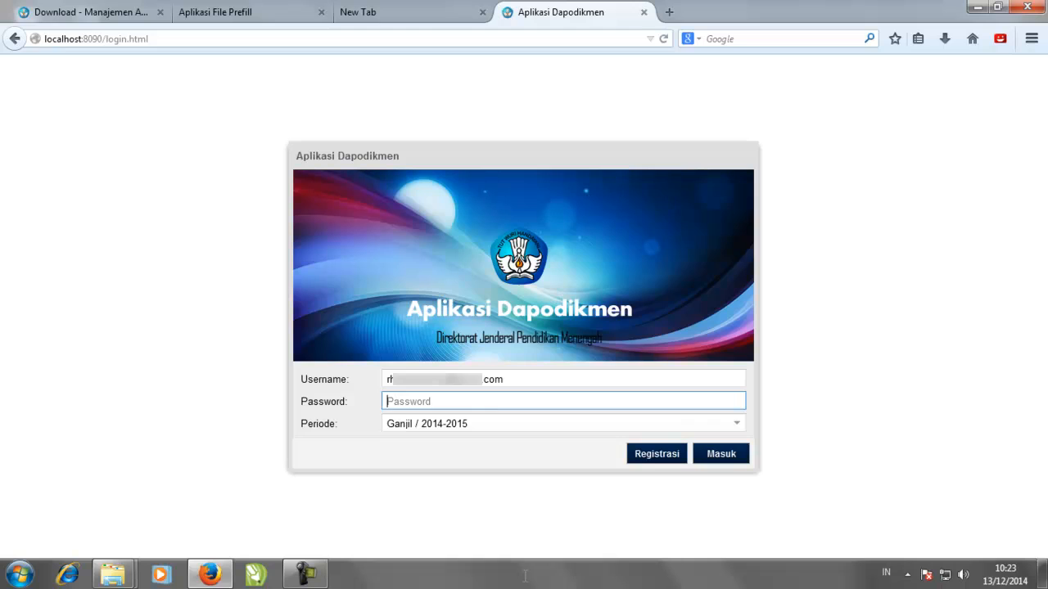
{"action": "type", "text": "********"}
{"action": "key", "text": "Return"}
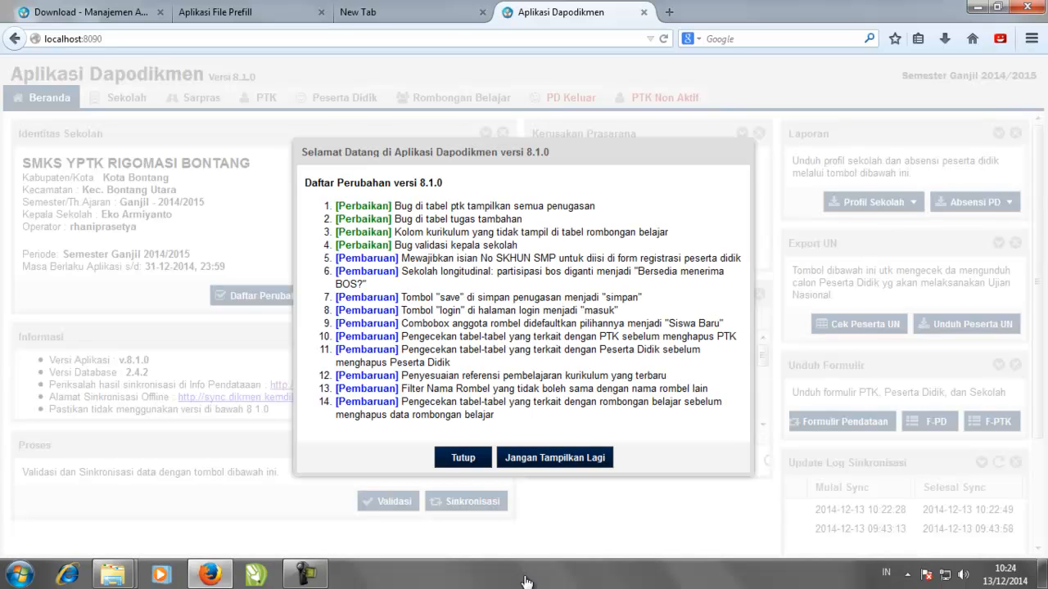
{"action": "key", "text": "Return"}
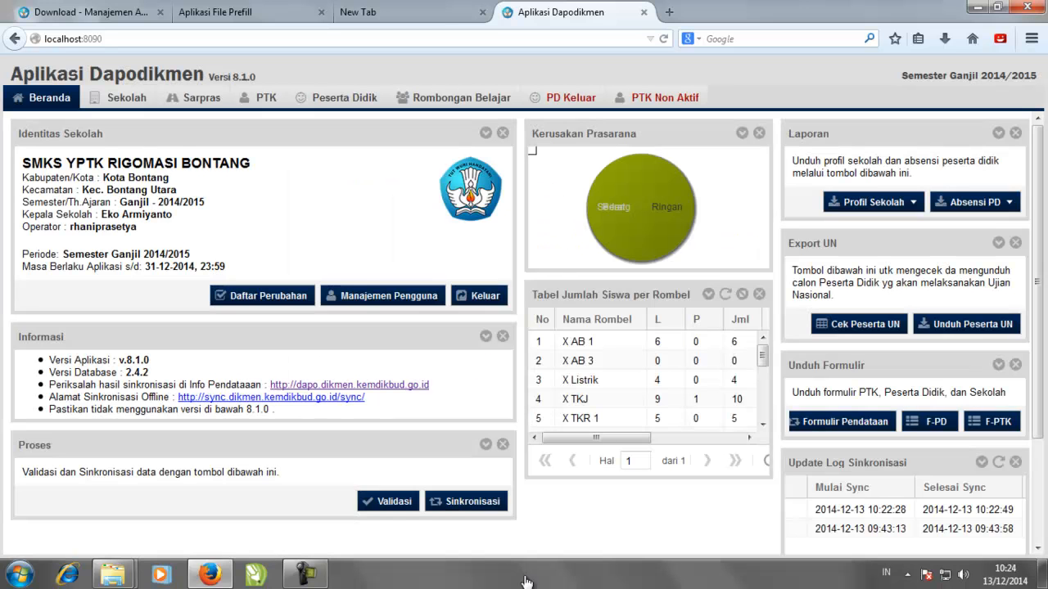